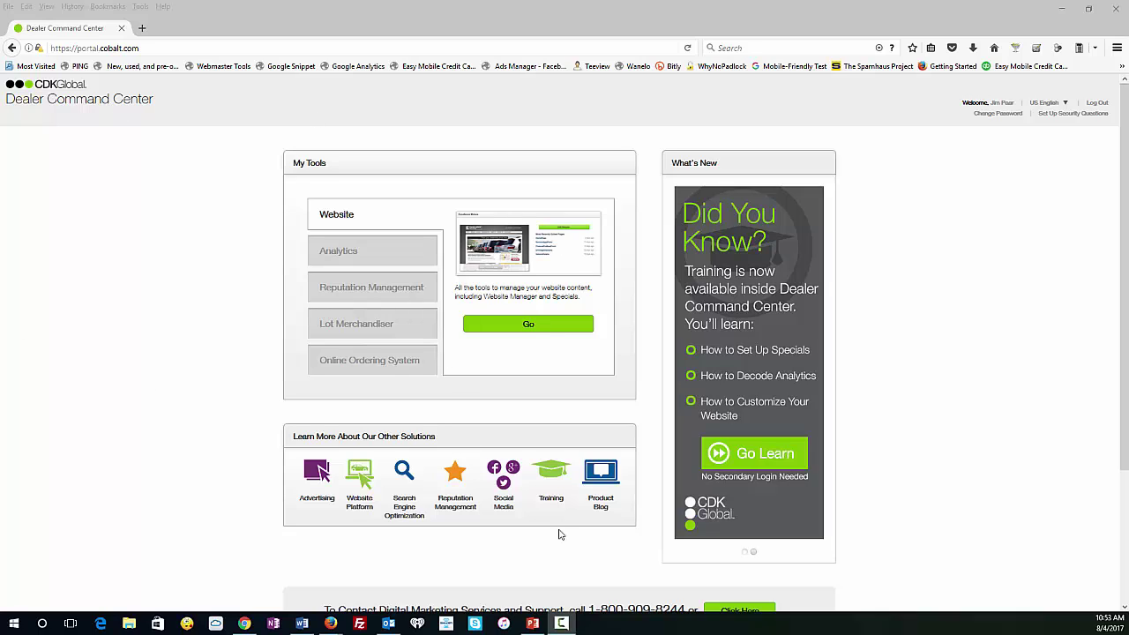
Step: Open the Website tools and start editing the Tuscaloosa Chevrolet website
left_click(528, 326)
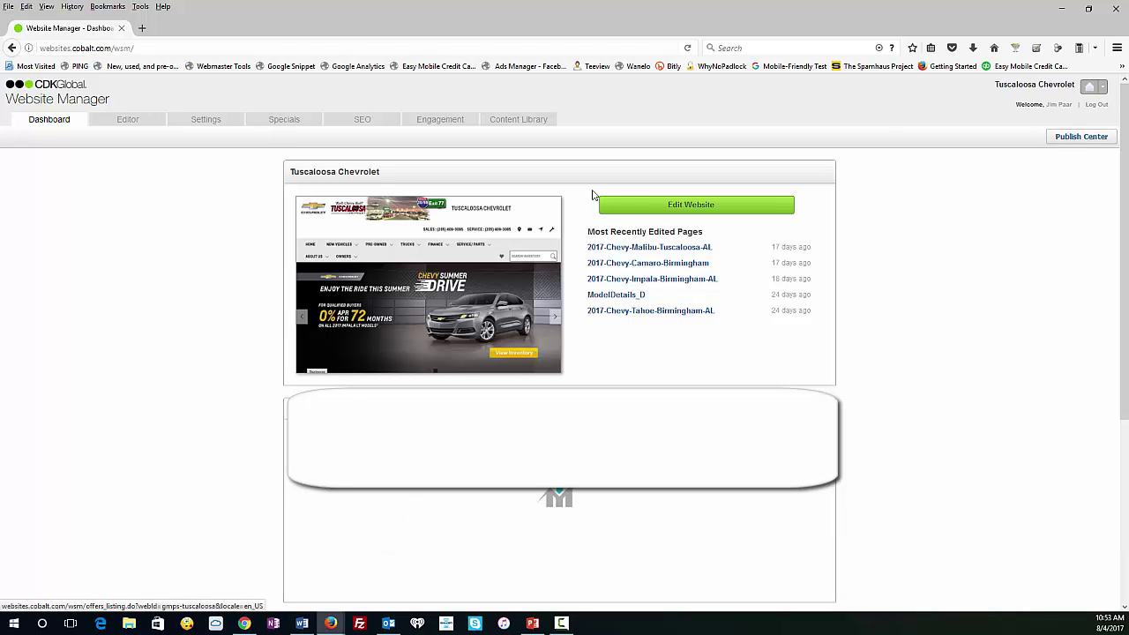
left_click(711, 205)
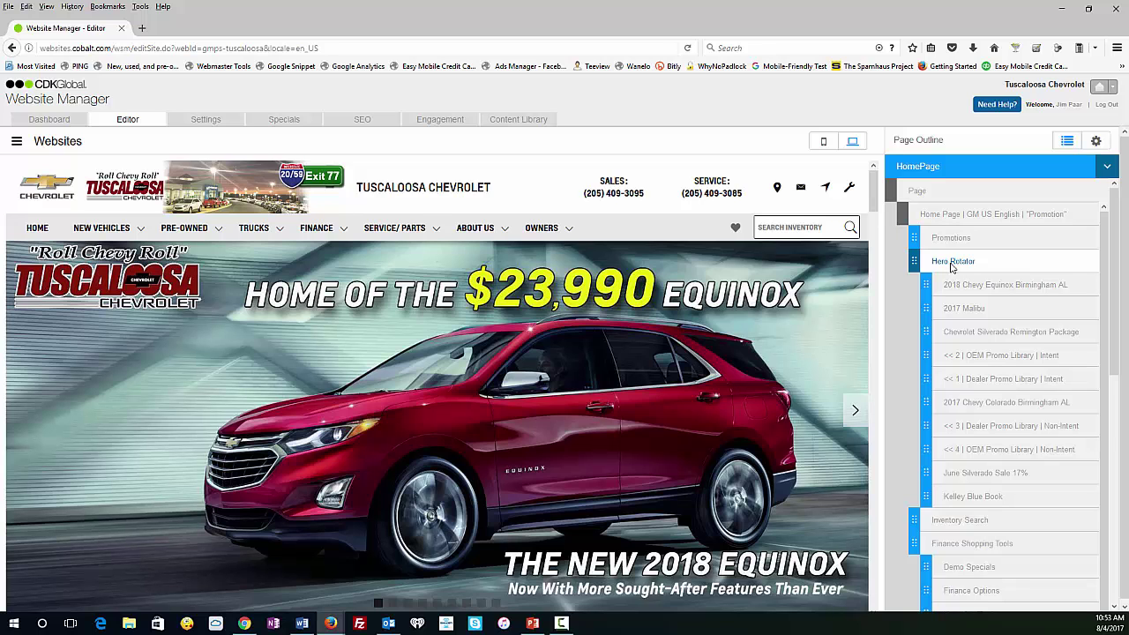
Step: Add a Promotions card to the Hero Rotator on the home page
left_click(954, 265)
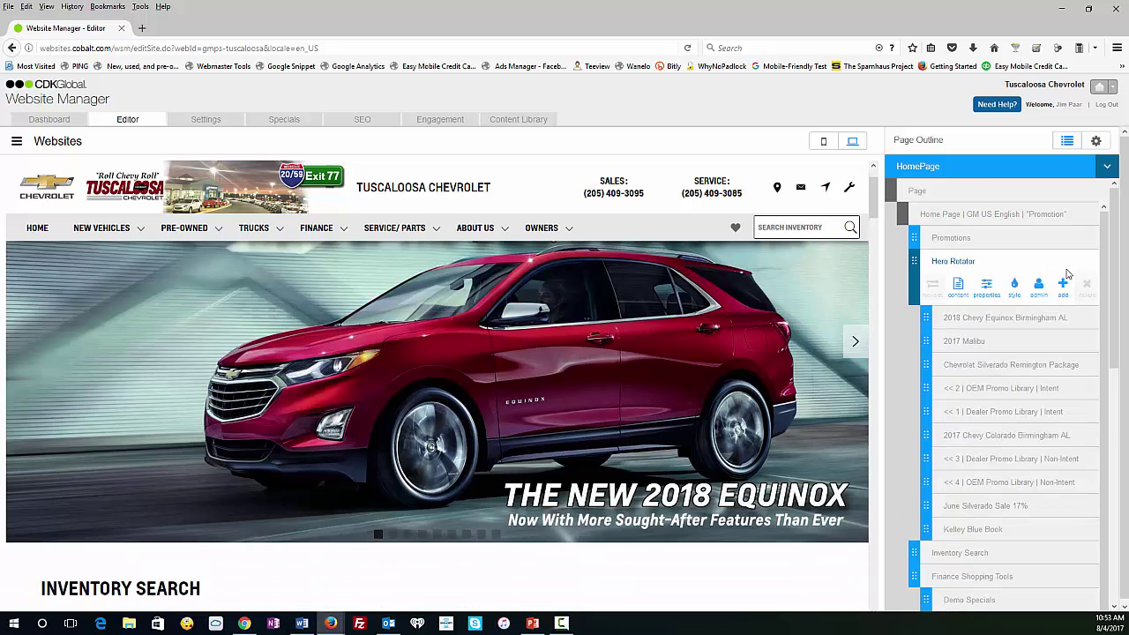
left_click(1063, 286)
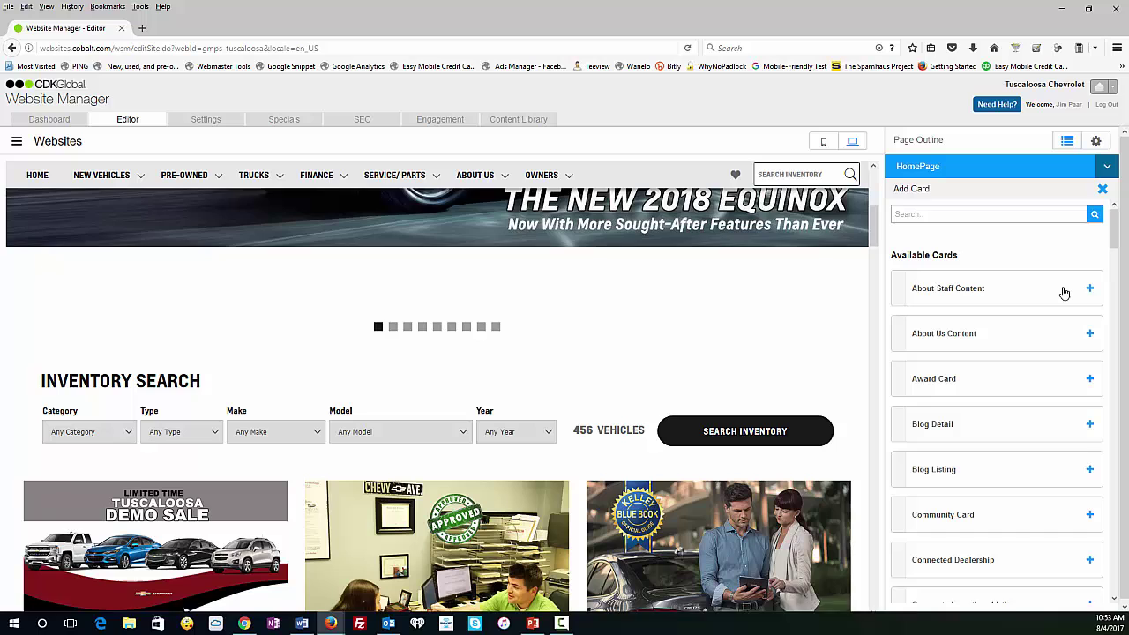
scroll(992, 440, "down", 5)
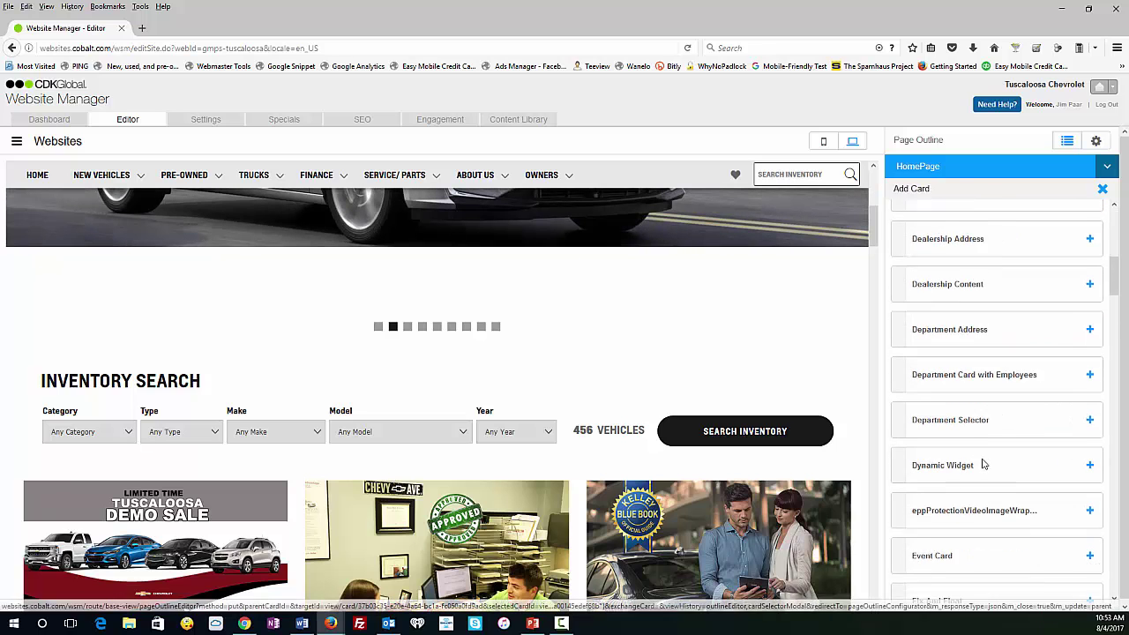
scroll(983, 464, "down", 20)
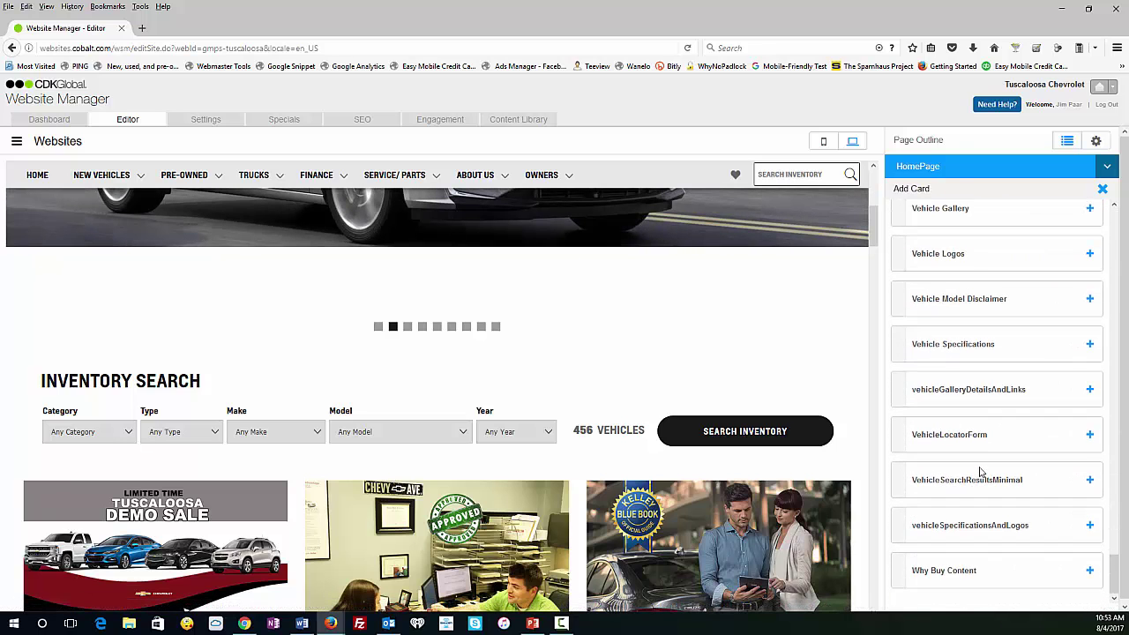
scroll(979, 473, "up", 5)
scroll(976, 490, "down", 5)
scroll(976, 498, "up", 15)
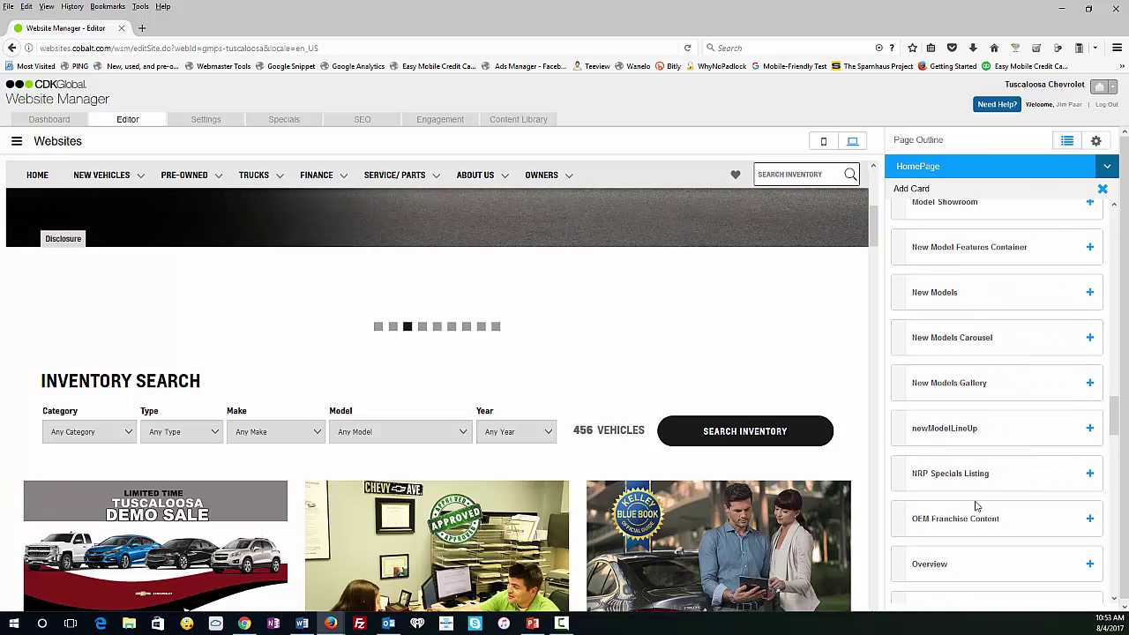
scroll(976, 505, "down", 5)
scroll(974, 509, "down", 2)
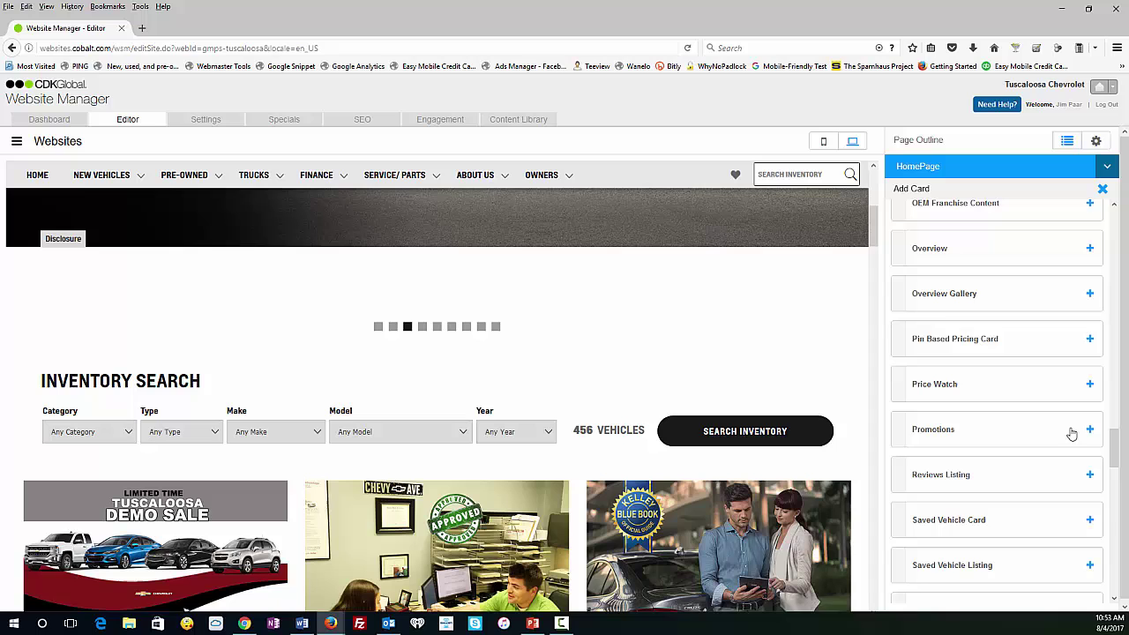
left_click(1090, 430)
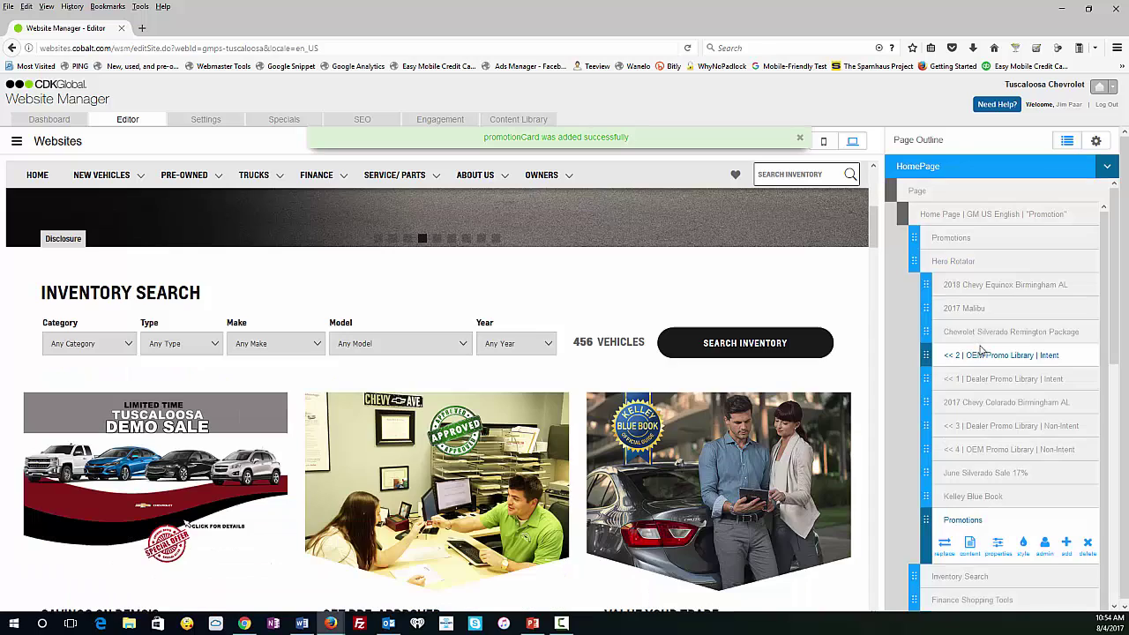
Step: In the new Promotions card's properties, set the name to Supplier Pricing and both Title and Copy to none, and save them
left_click(1005, 552)
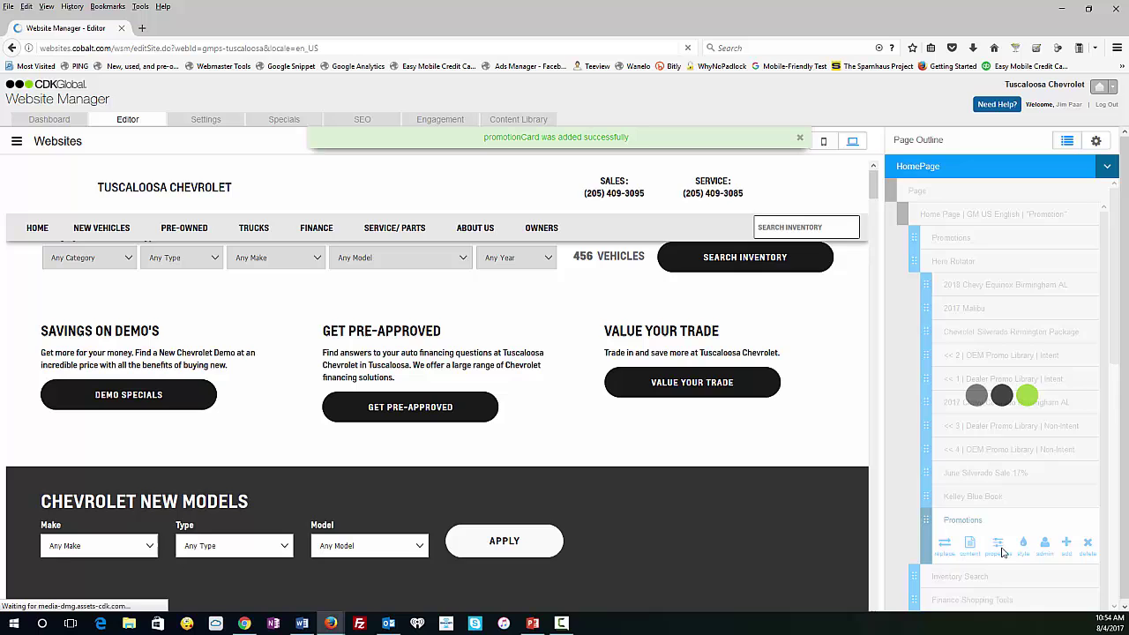
left_click_drag(940, 302, 885, 306)
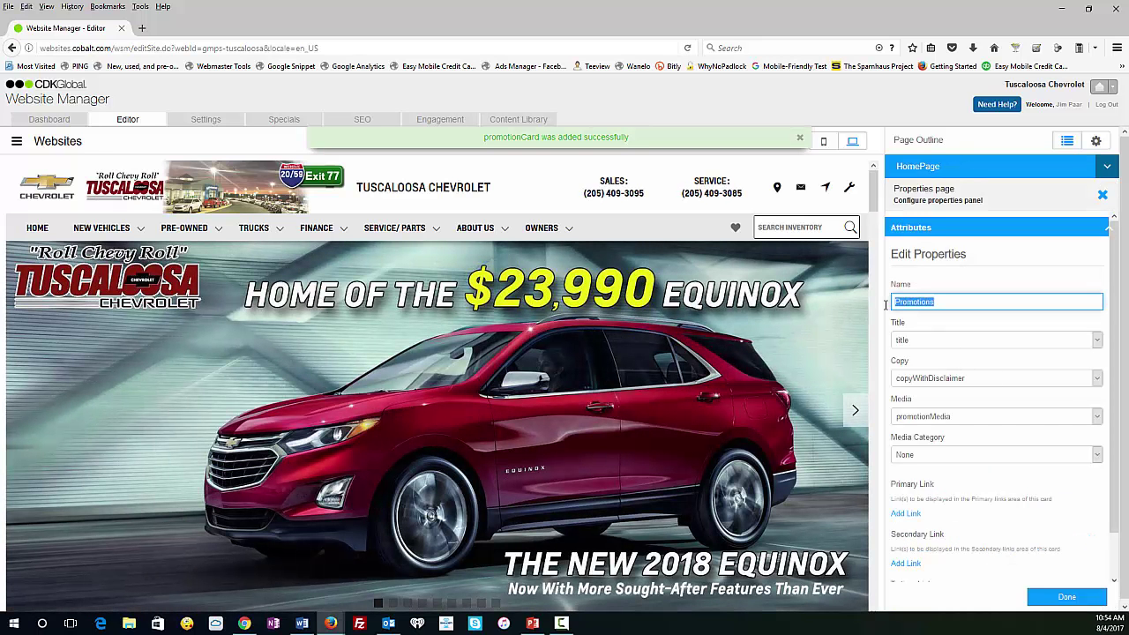
type("Sup")
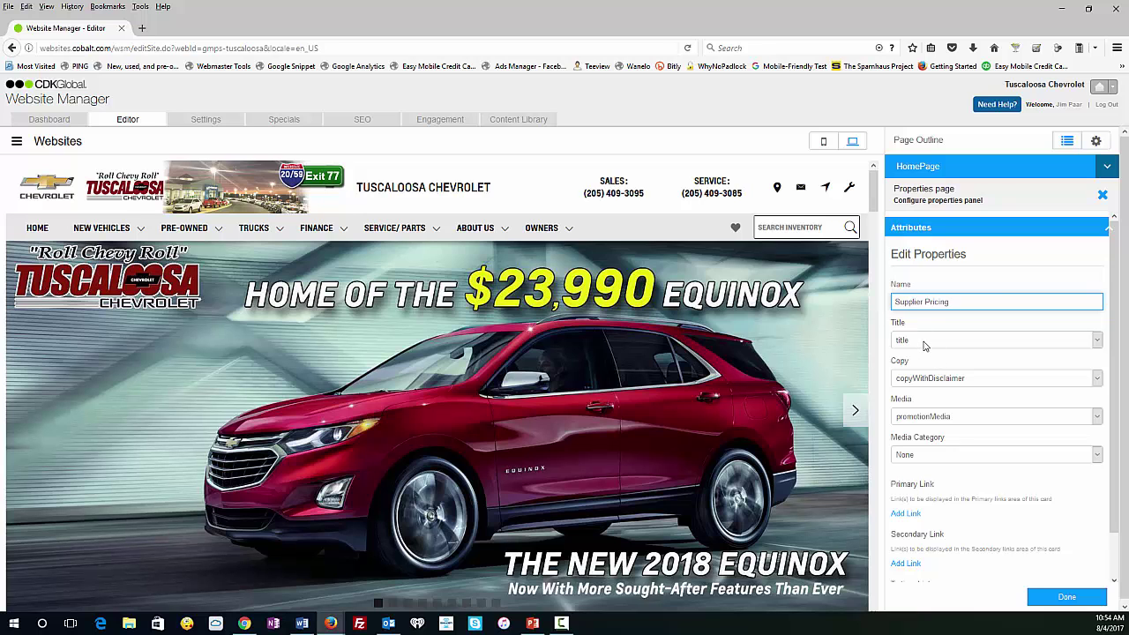
type("plier Pricing")
left_click(923, 341)
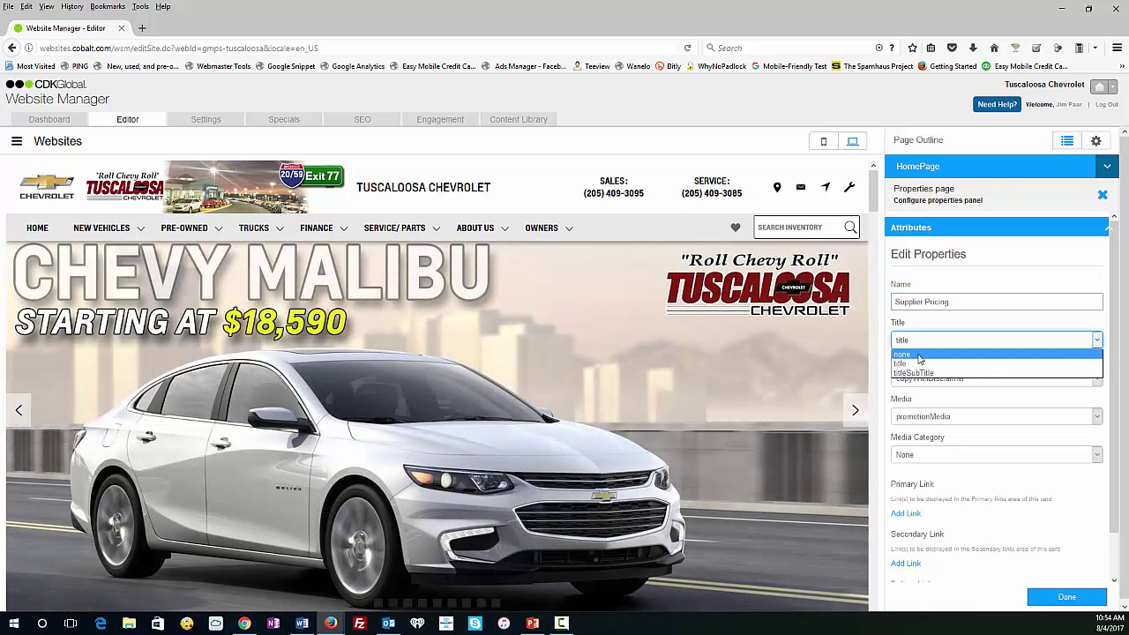
left_click(918, 357)
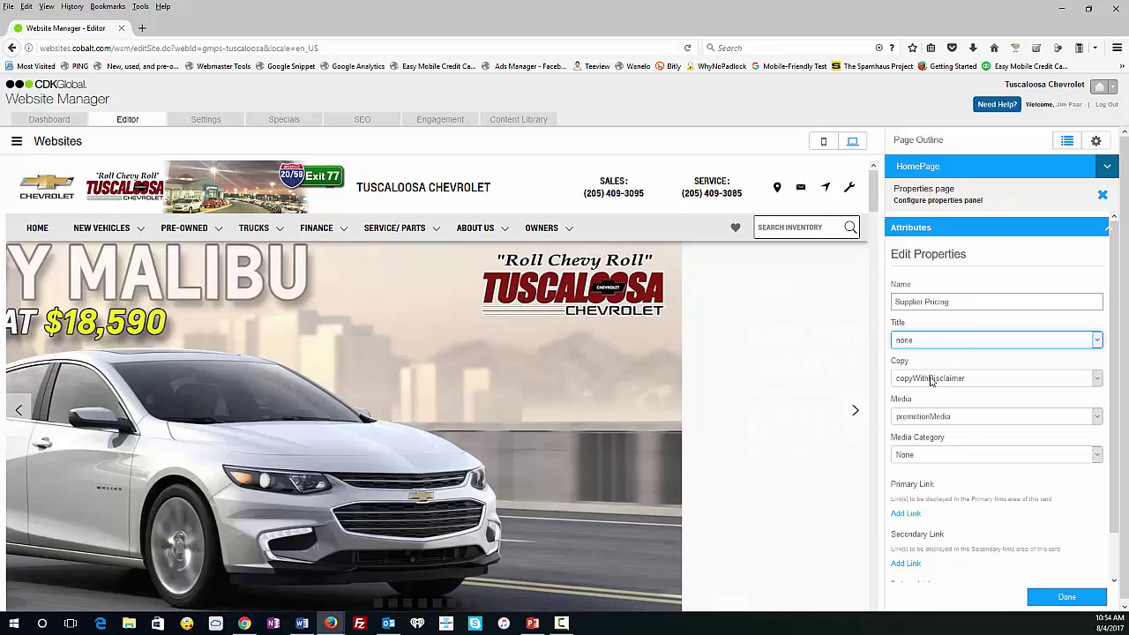
left_click(932, 378)
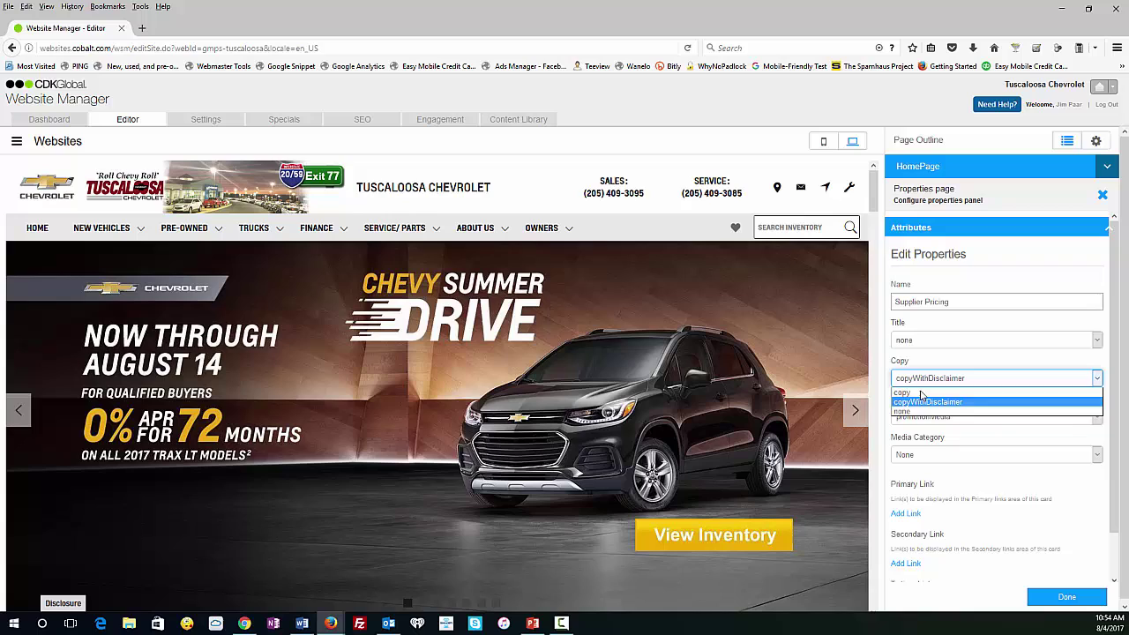
left_click(918, 412)
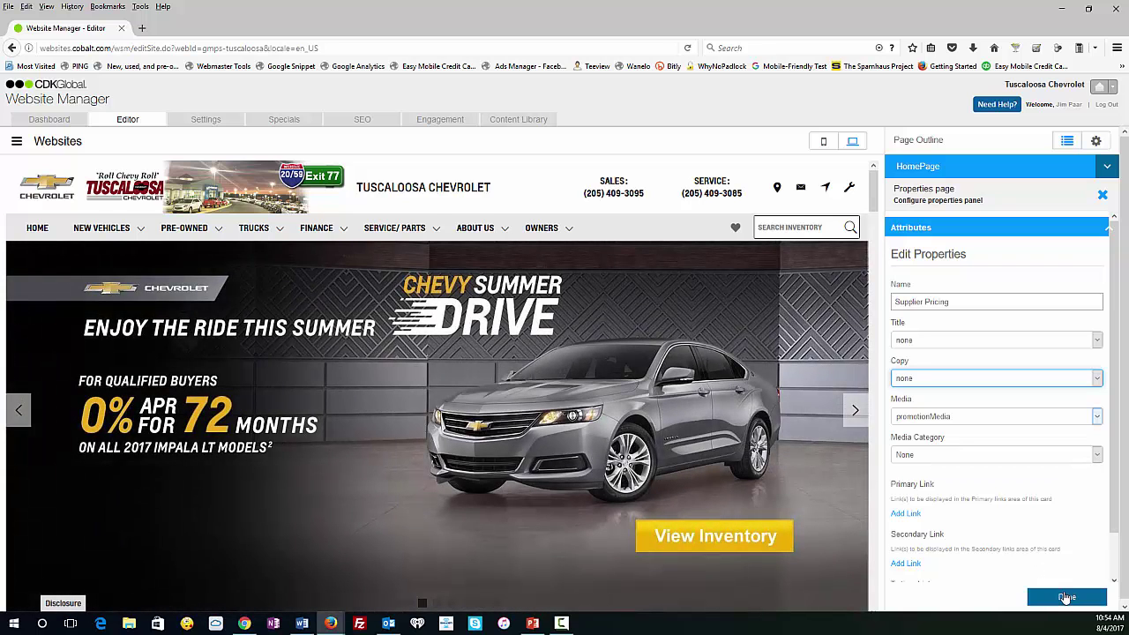
left_click(1067, 599)
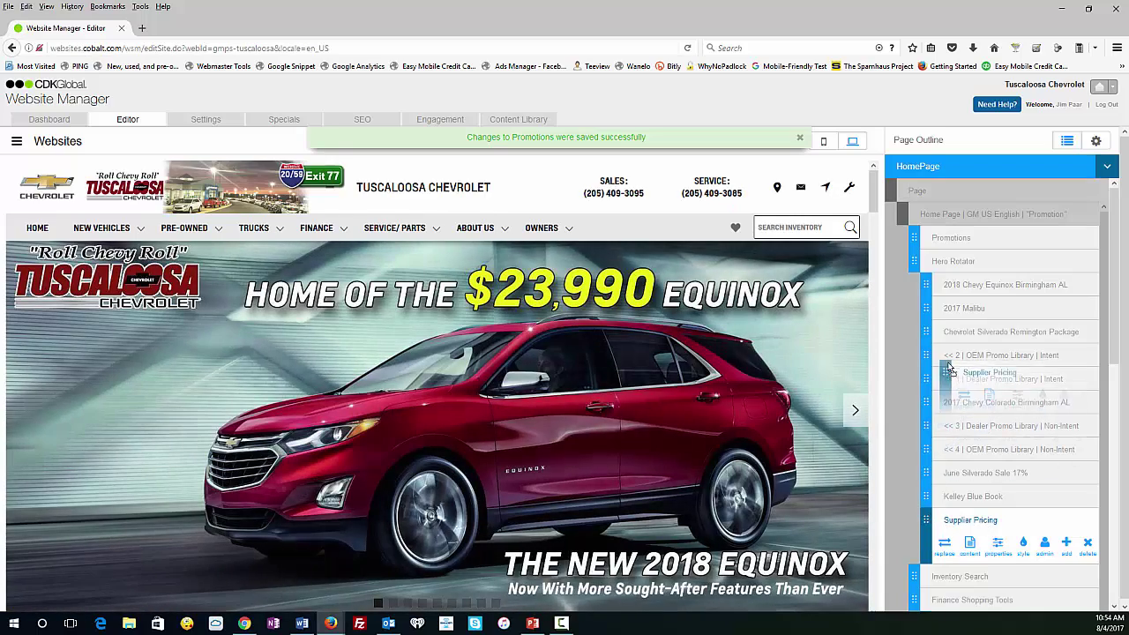
Step: Move the Supplier Pricing card to the first position in the Hero Rotator and open its content
left_click_drag(927, 521, 927, 270)
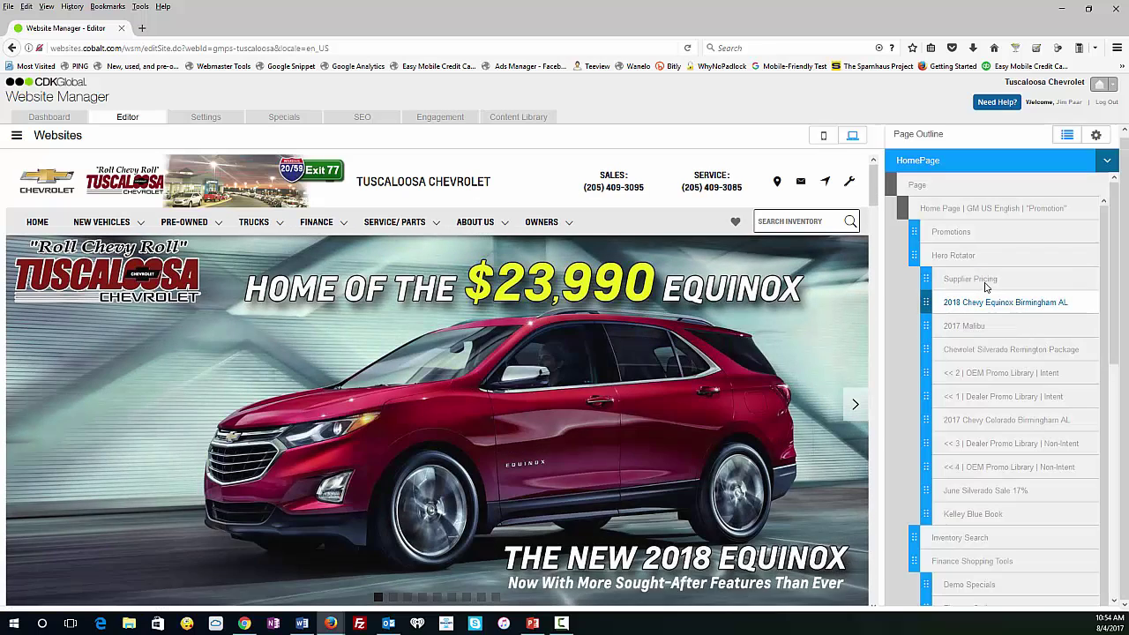
mouse_move(983, 281)
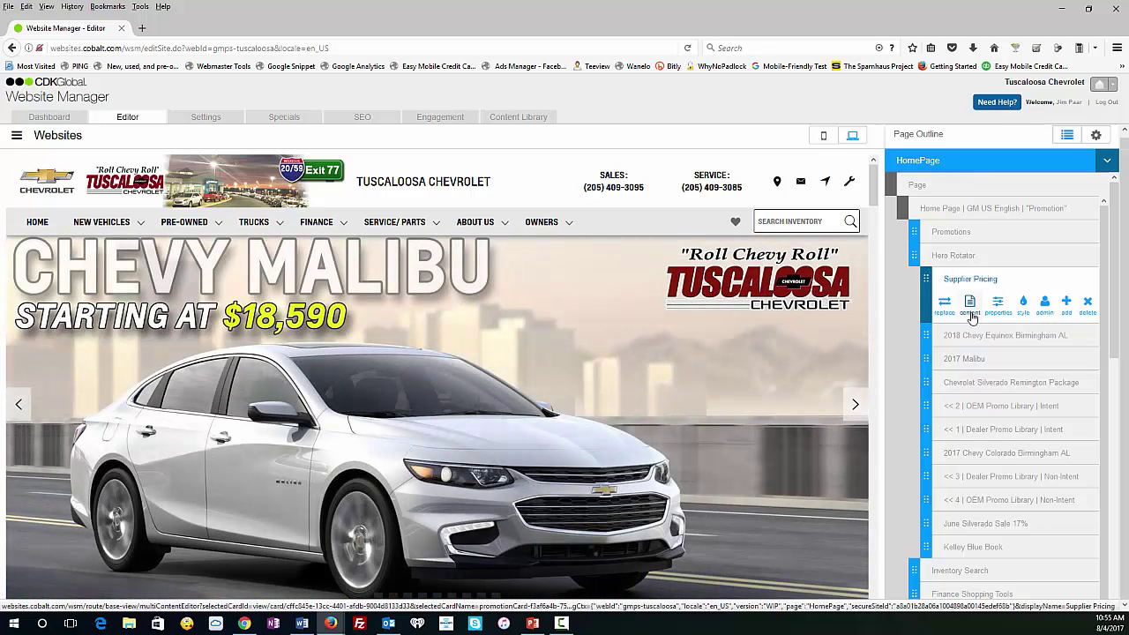
left_click(973, 312)
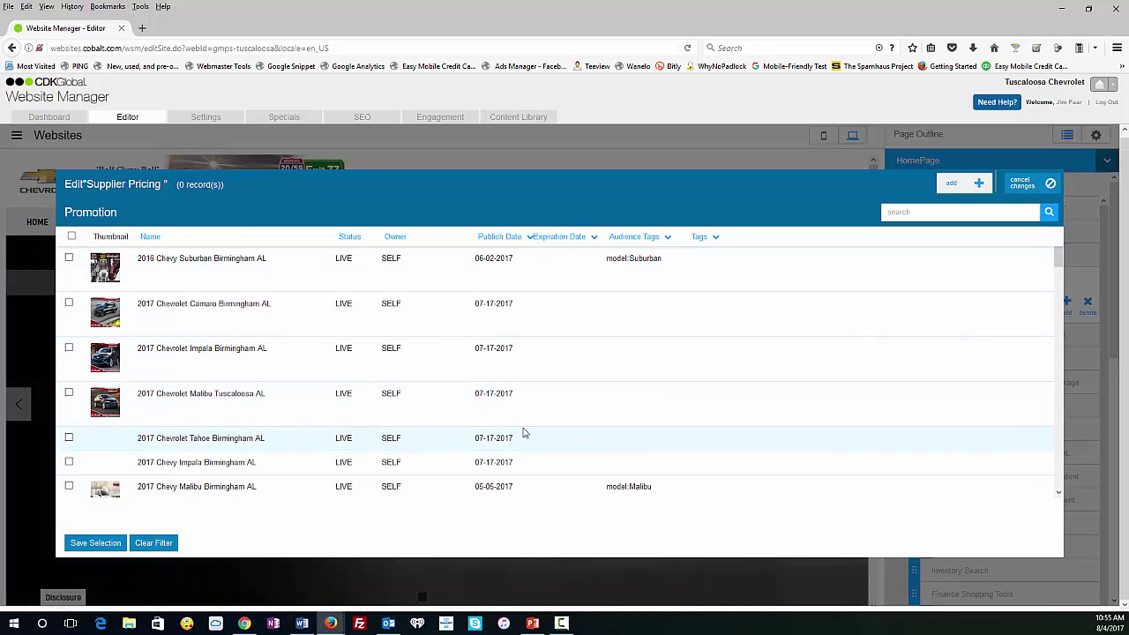
Step: Add a new promotion record with Chevrolet Supplier Pricing as both its name and its title
scroll(398, 423, "down", 2)
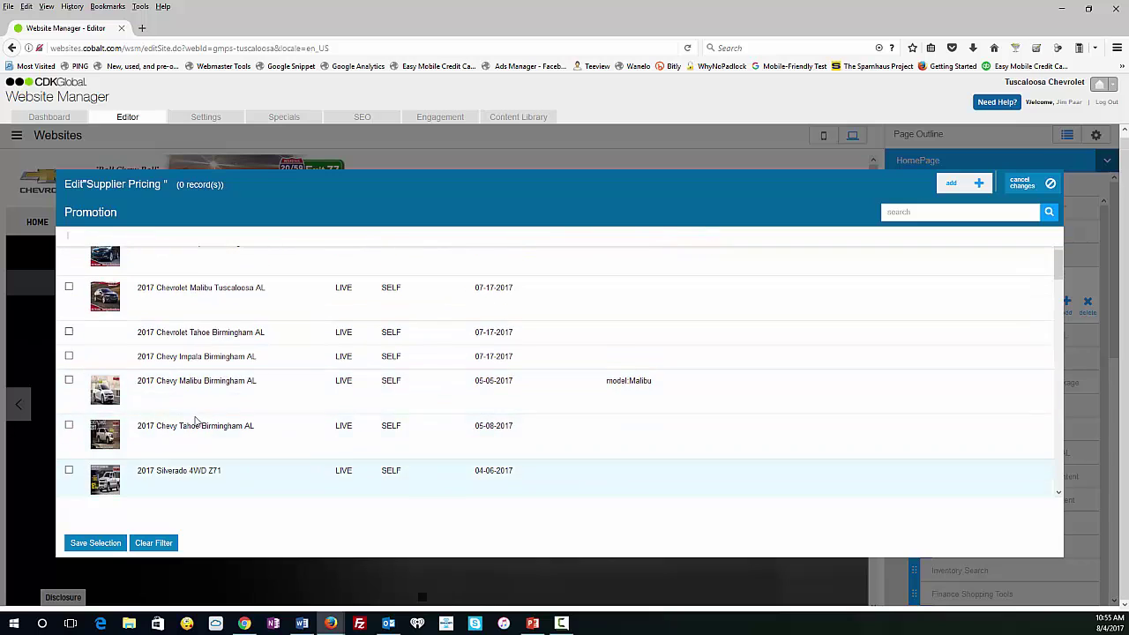
scroll(264, 431, "down", 1)
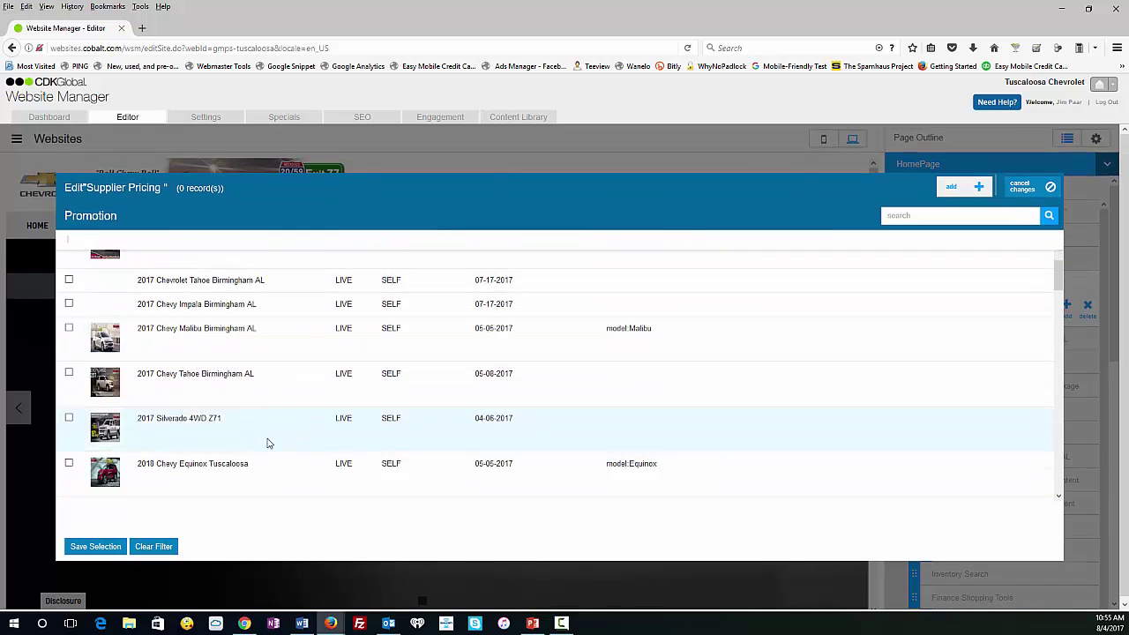
scroll(268, 441, "up", 10)
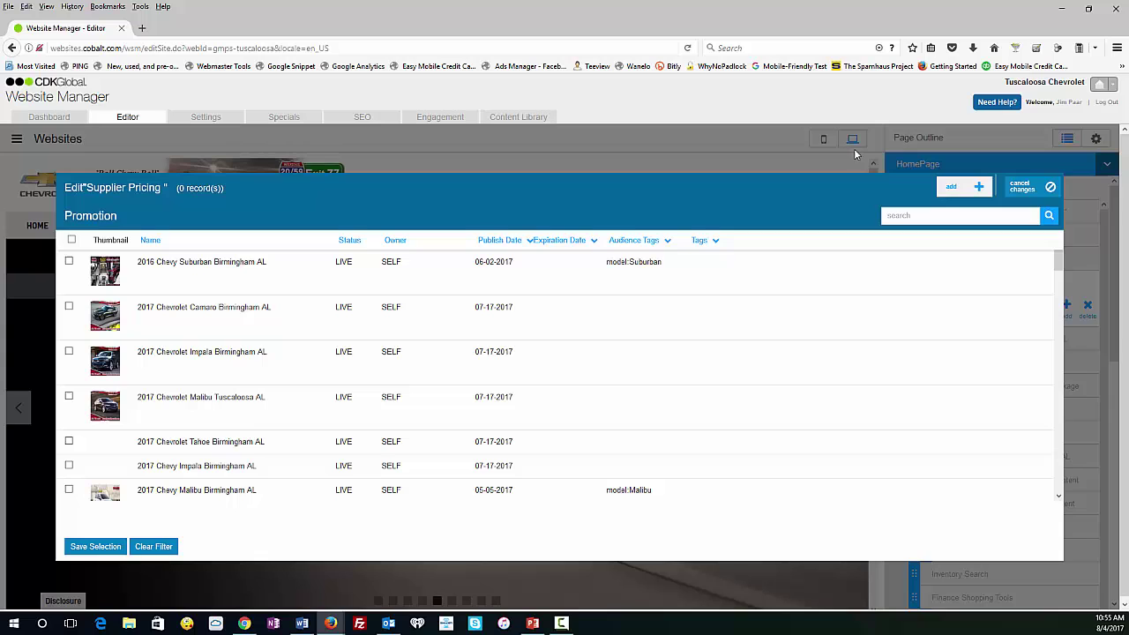
left_click(977, 187)
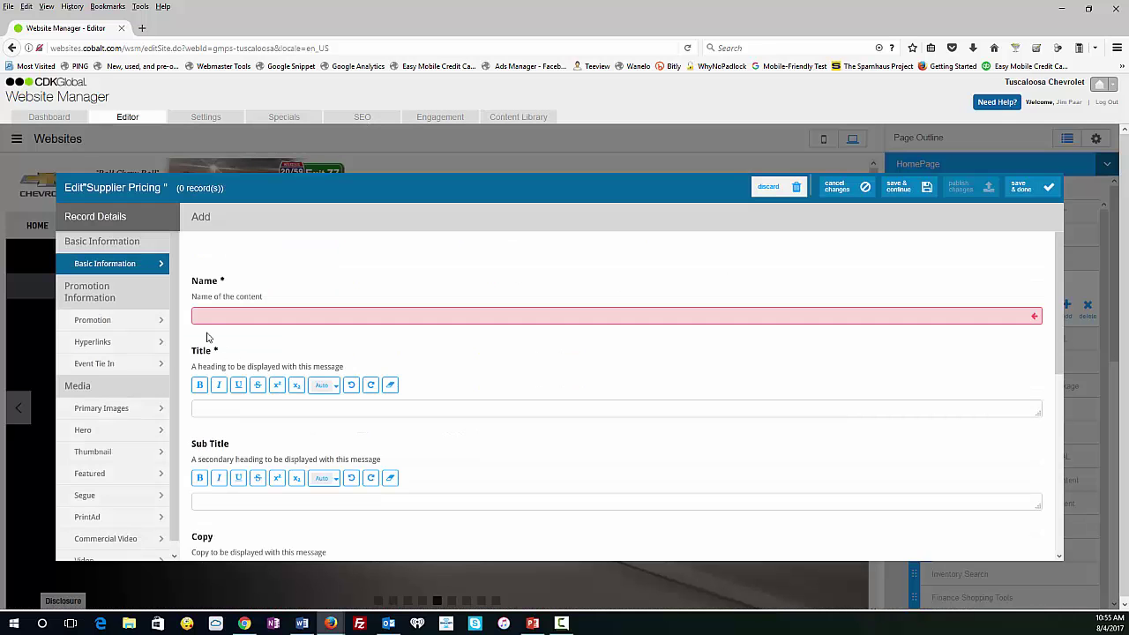
left_click(206, 316)
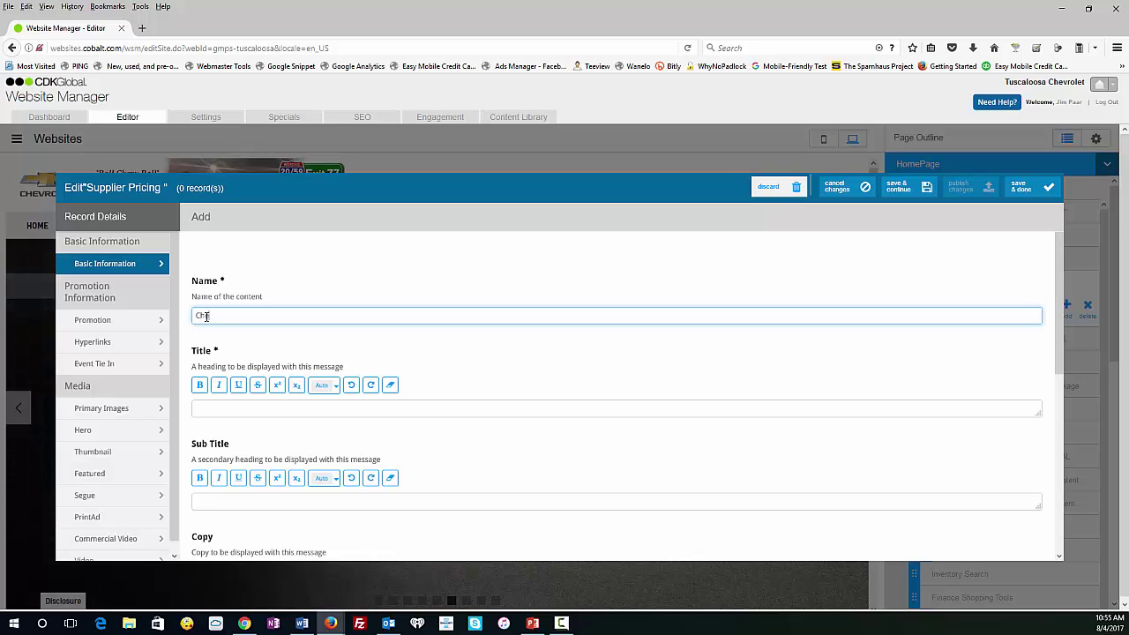
type("Chevrolet Supplier Pricing")
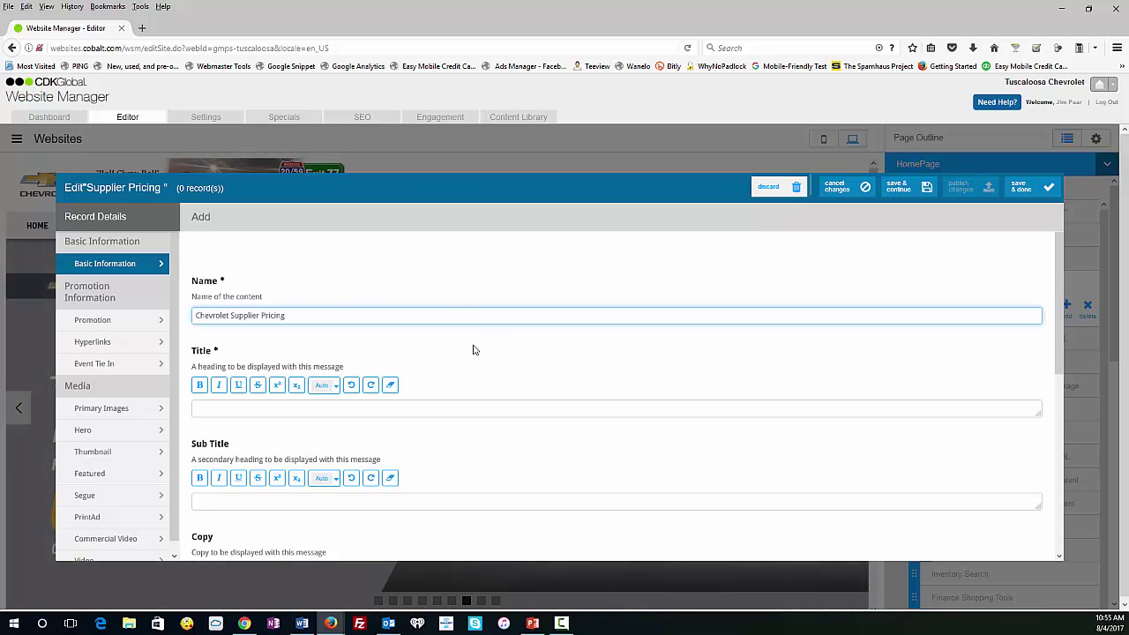
left_click_drag(287, 315, 189, 323)
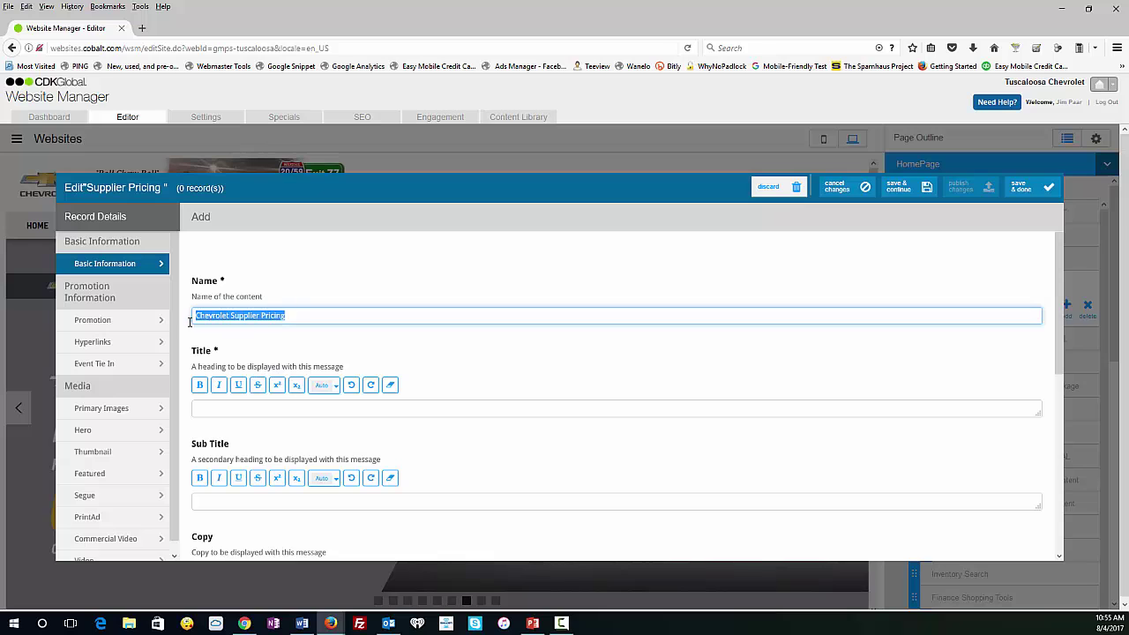
left_click(221, 409)
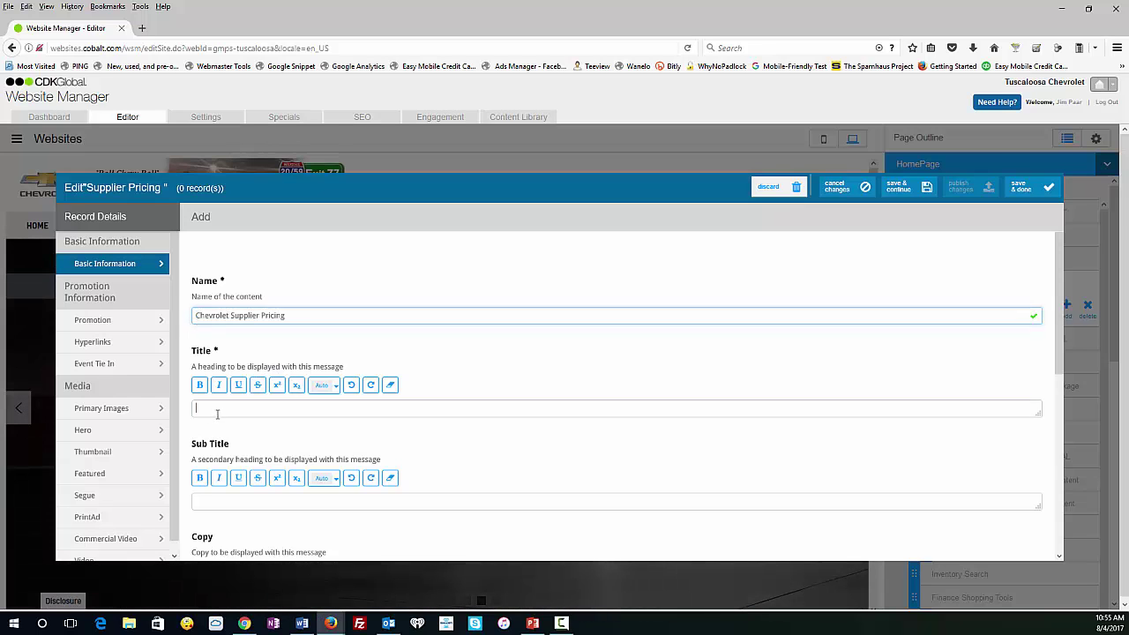
key("ctrl+v")
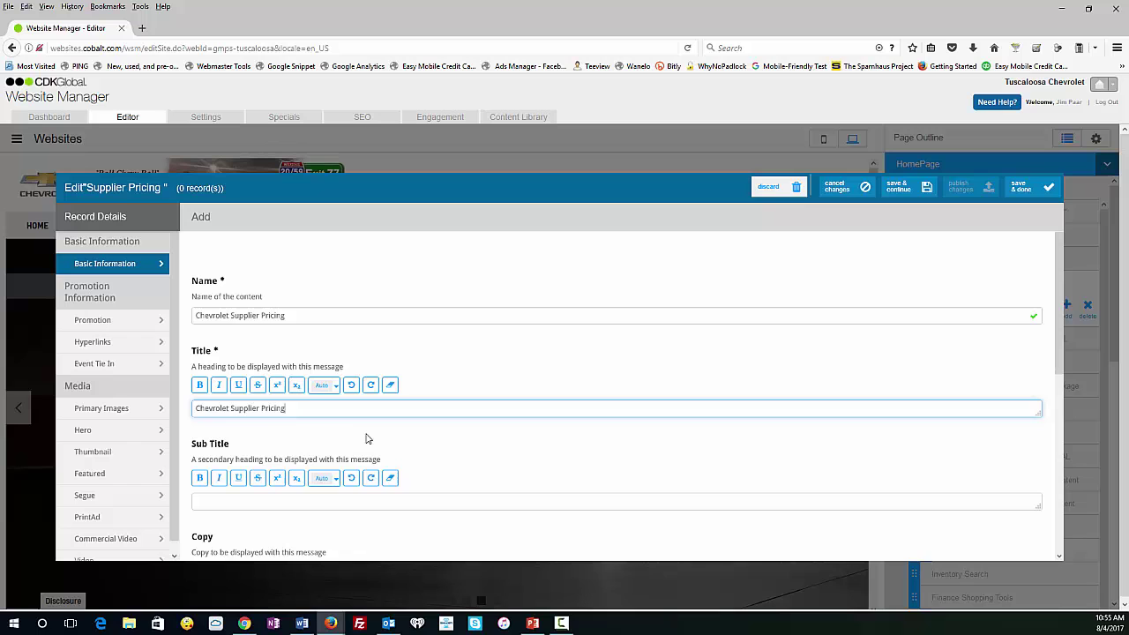
Step: Set the promotion record's expiration date to 2017-08-31, reusing the publish date as the starting value
scroll(264, 420, "down", 3)
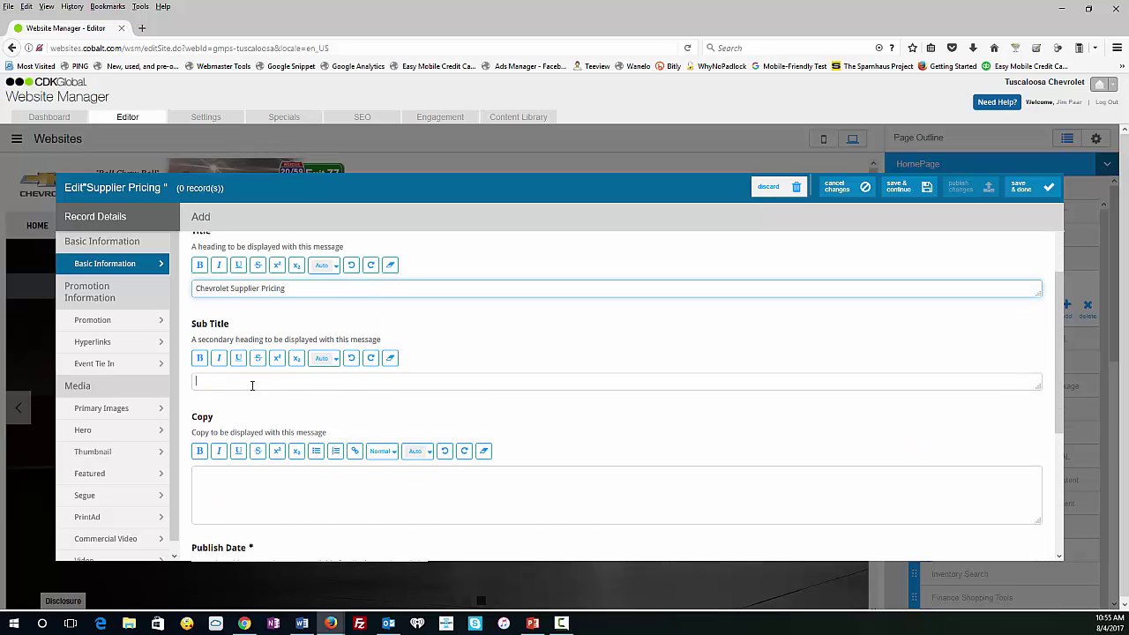
left_click(251, 385)
scroll(590, 471, "down", 3)
scroll(590, 471, "up", 2)
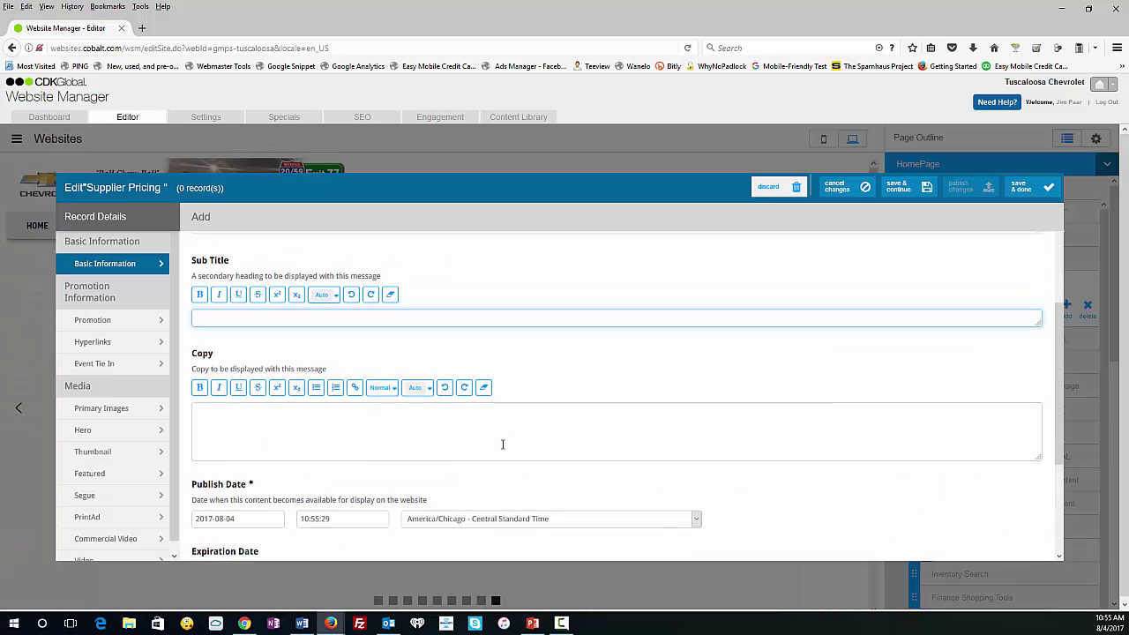
scroll(503, 444, "down", 3)
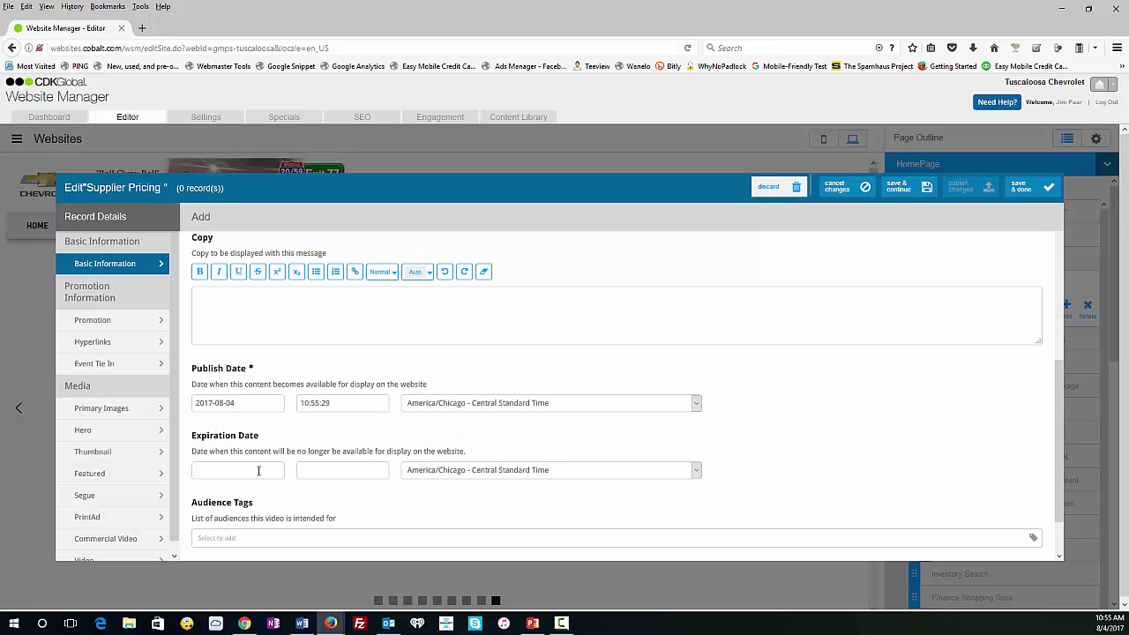
left_click(226, 468)
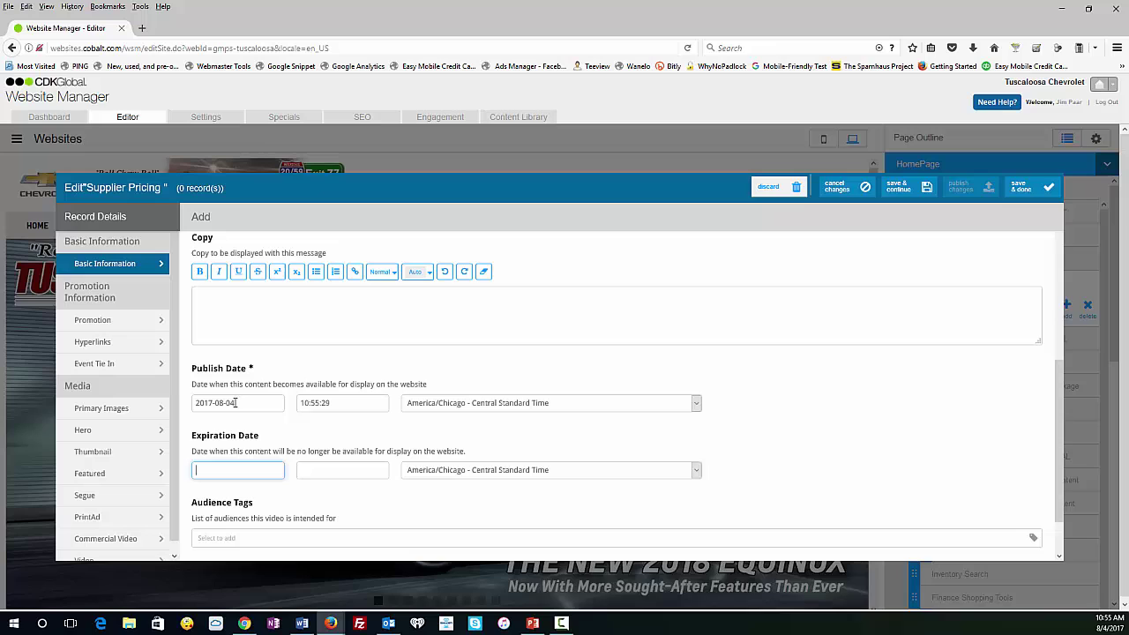
left_click_drag(236, 402, 176, 399)
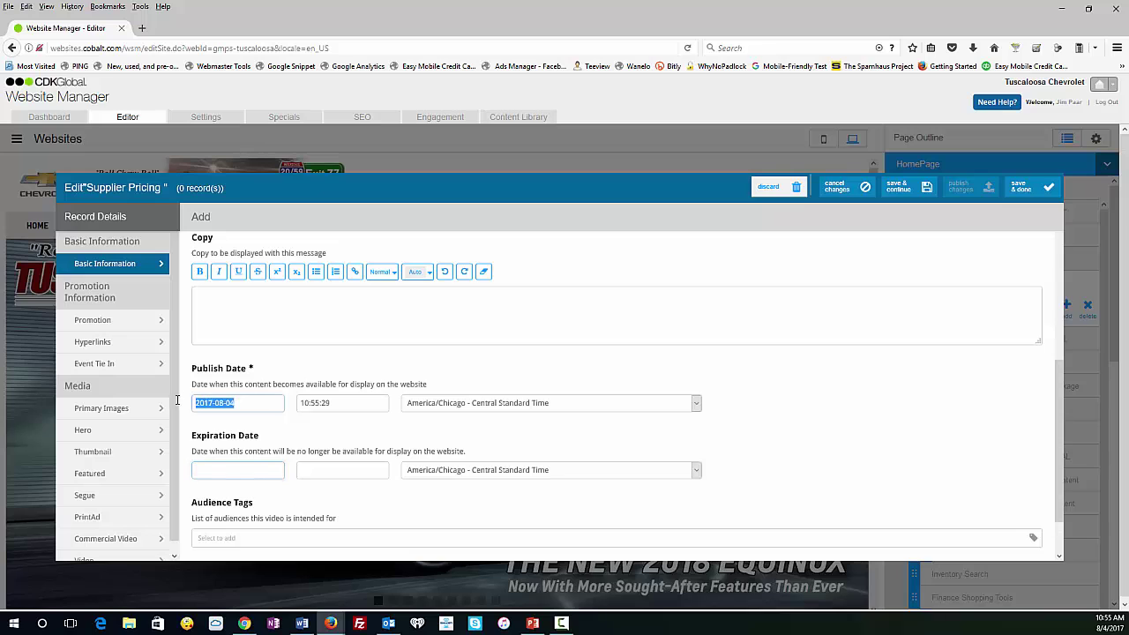
key("ctrl+c")
left_click(208, 468)
key("ctrl+v")
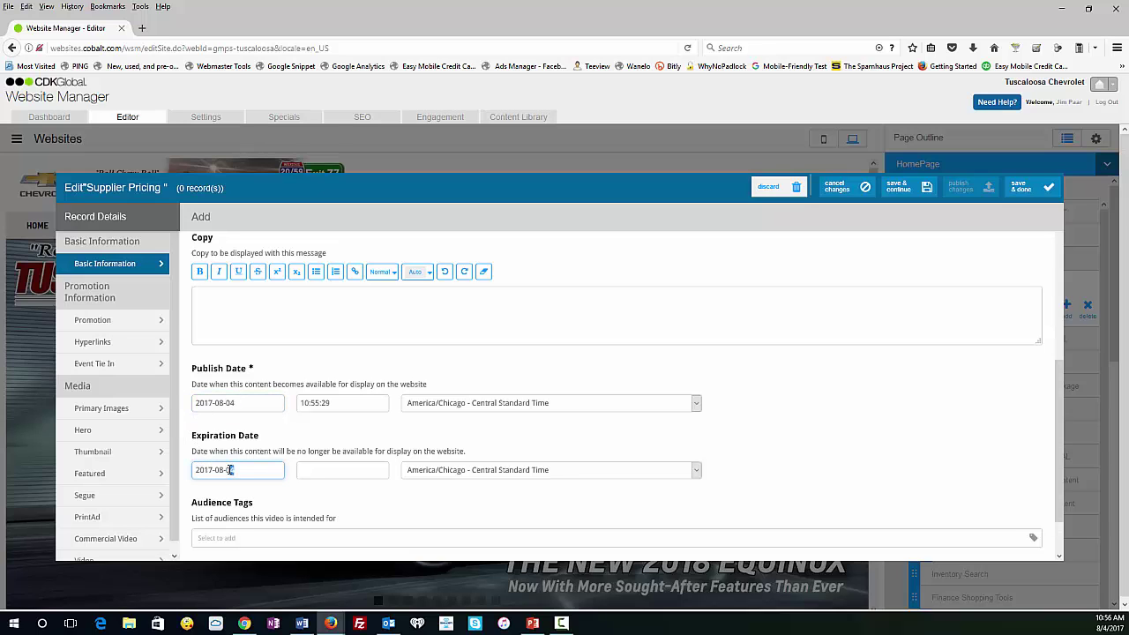
double_click(228, 469)
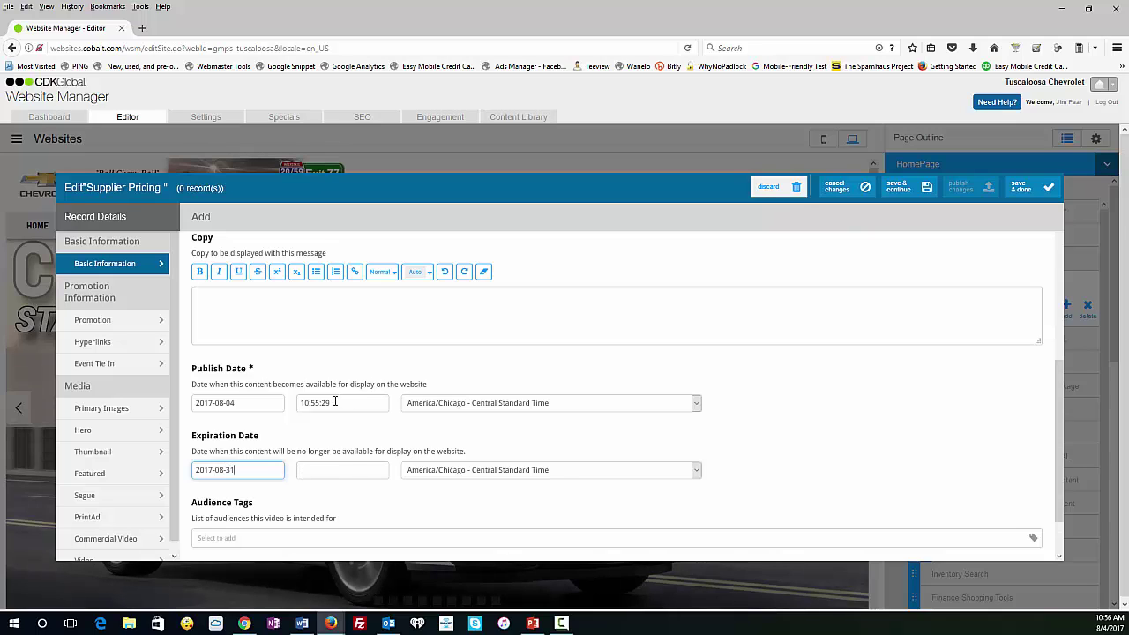
Step: Set the promotion record's expiration time to 18:55:29, based on a copy of the publish time
left_click_drag(334, 402, 293, 405)
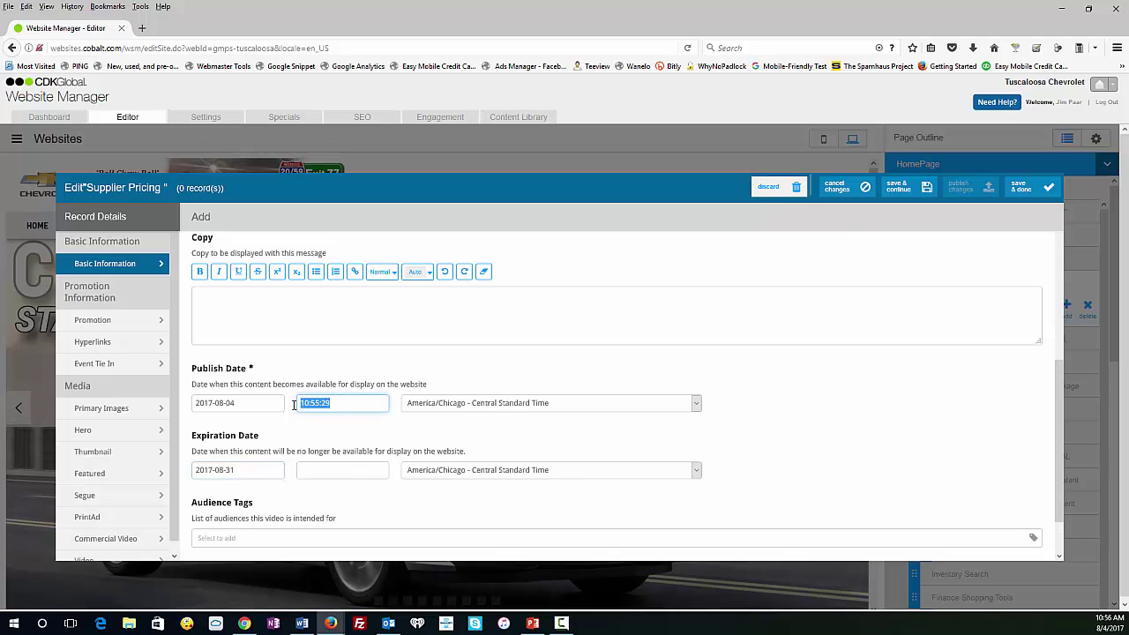
left_click(308, 470)
key("ctrl+v")
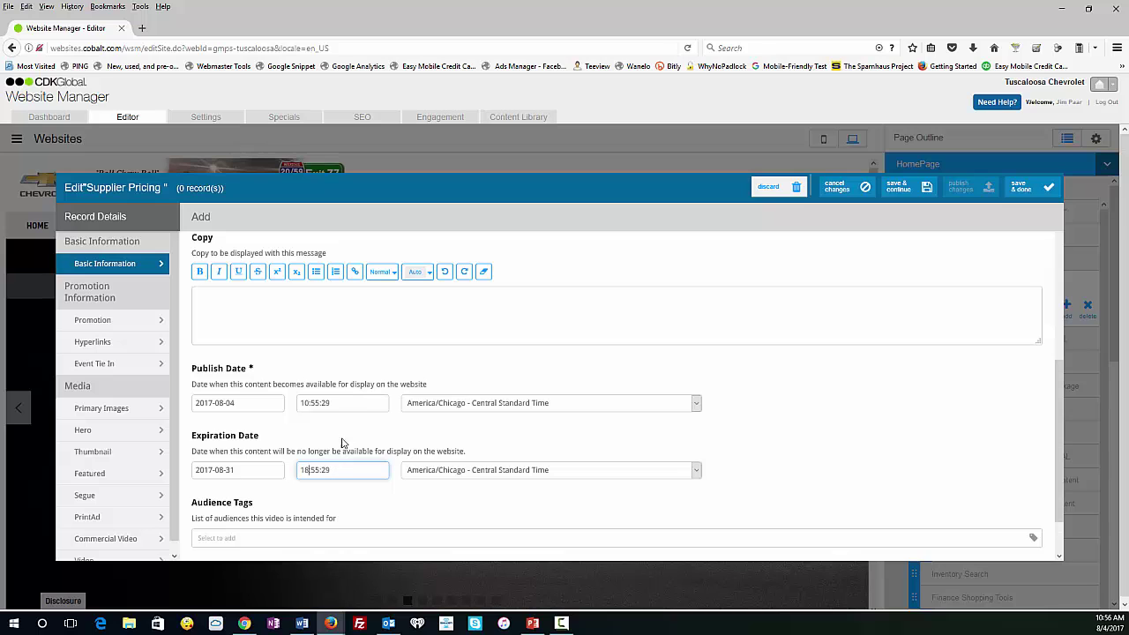
left_click(438, 494)
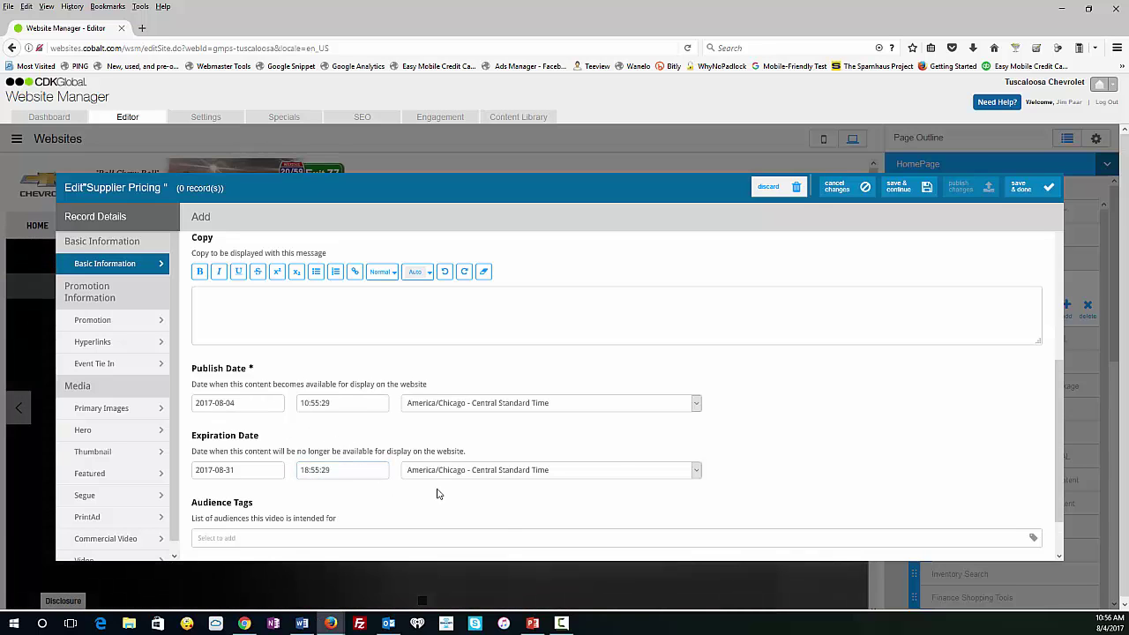
Step: Save the Chevrolet Supplier Pricing record and keep it open for further editing
scroll(440, 495, "down", 1)
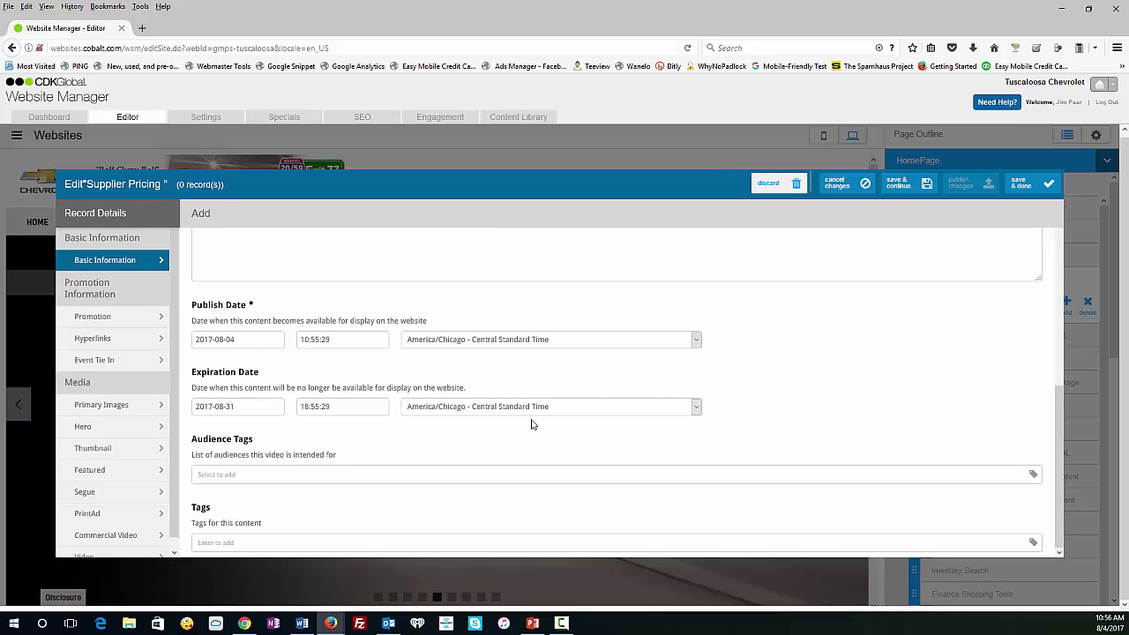
scroll(531, 424, "up", 6)
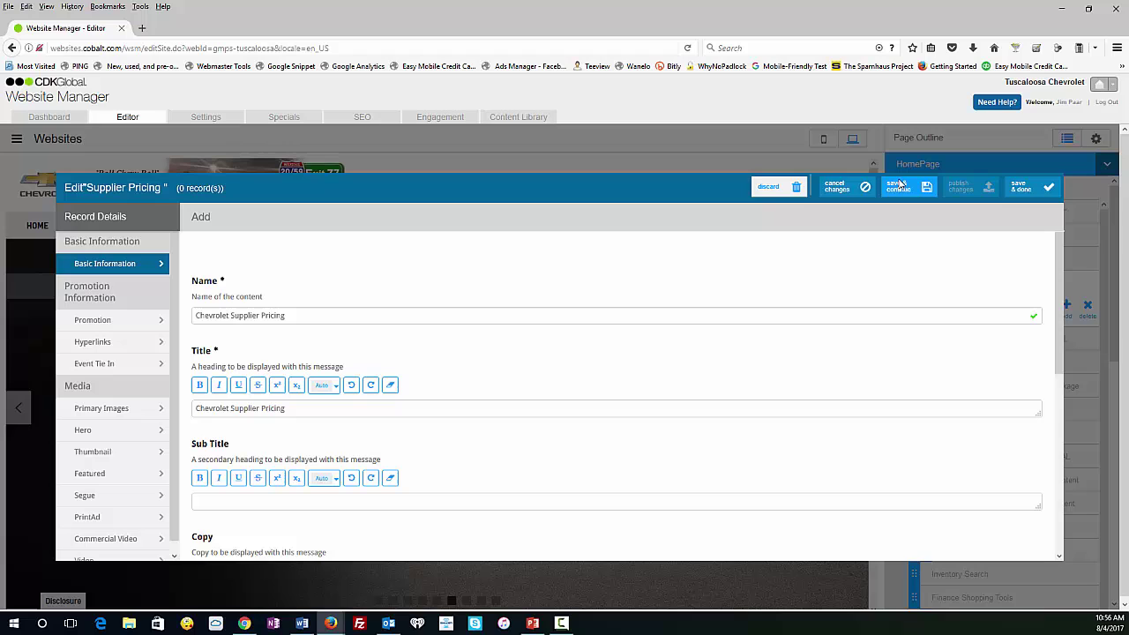
left_click(897, 187)
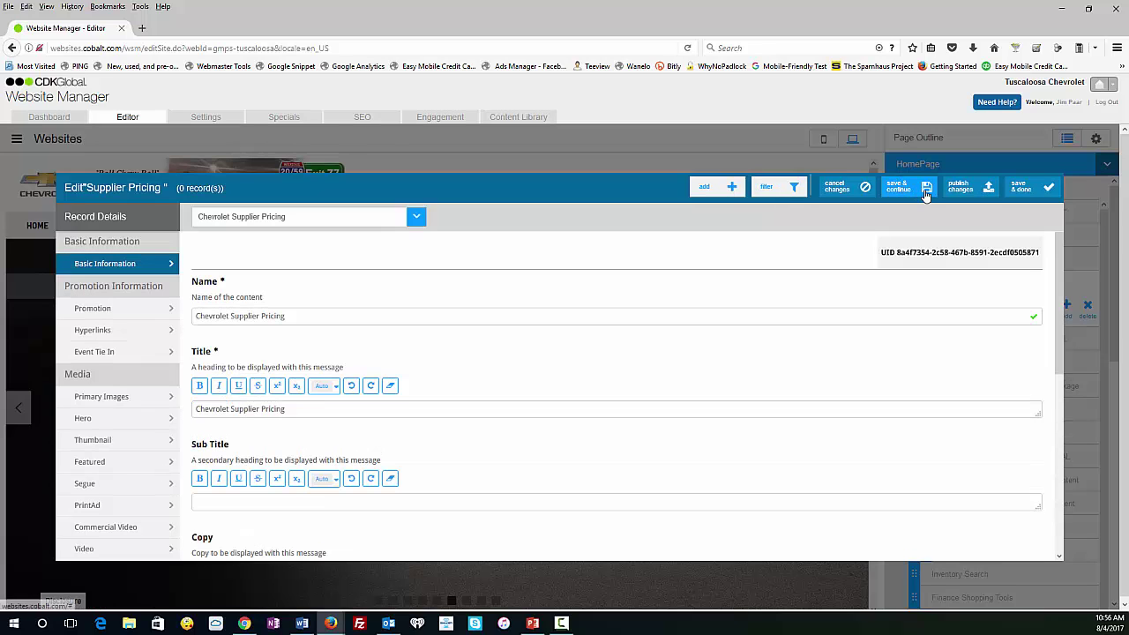
left_click(912, 193)
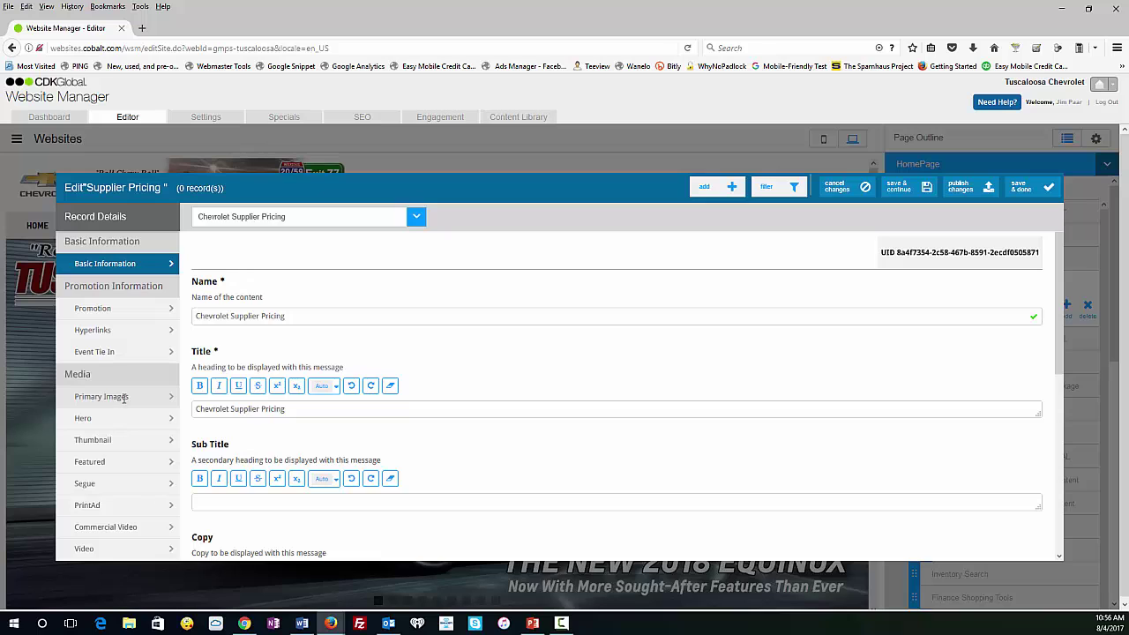
Step: Start a primary image upload for the record and browse to Pictures > Tuscaloosa Chevrolet > Hero Rotators > 2017 Rotators on Data (E:)
left_click(124, 397)
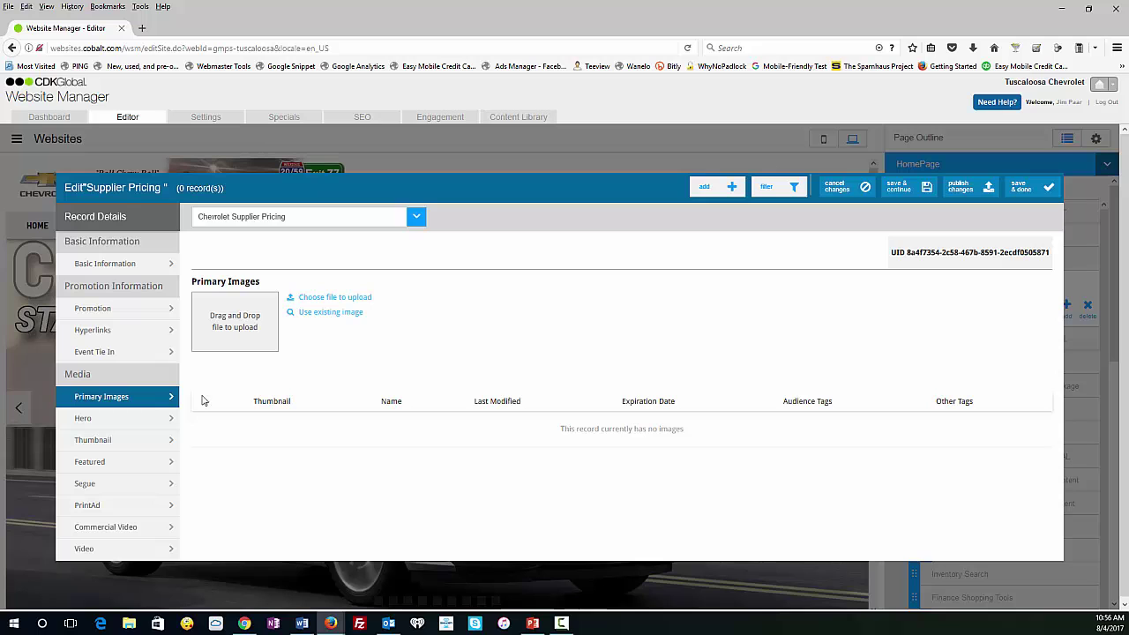
left_click(343, 303)
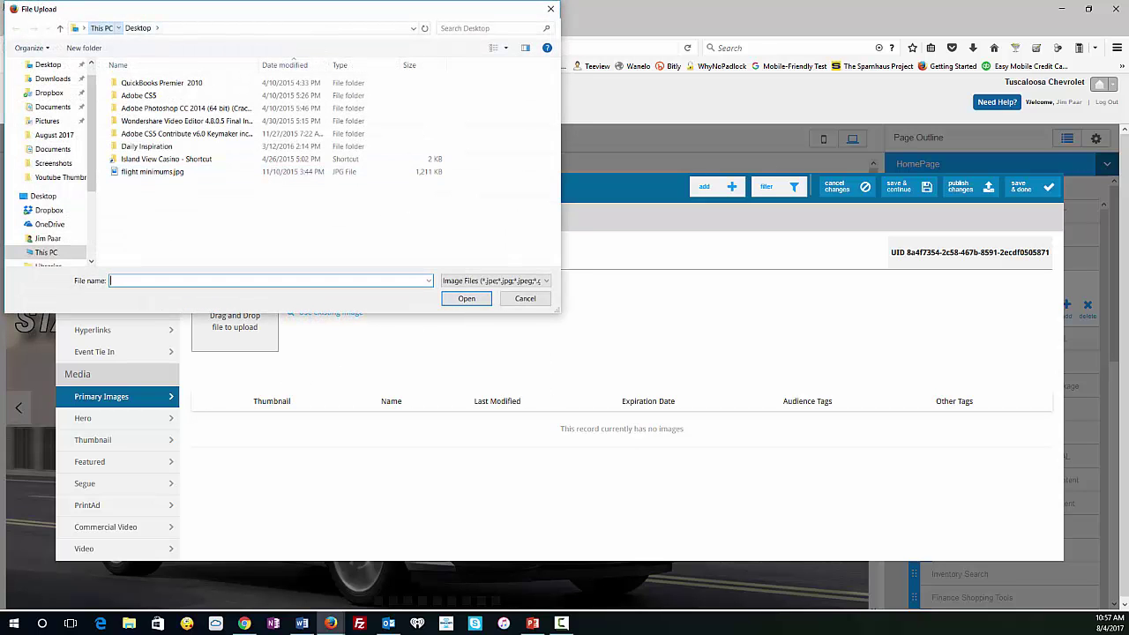
left_click(103, 28)
double_click(419, 177)
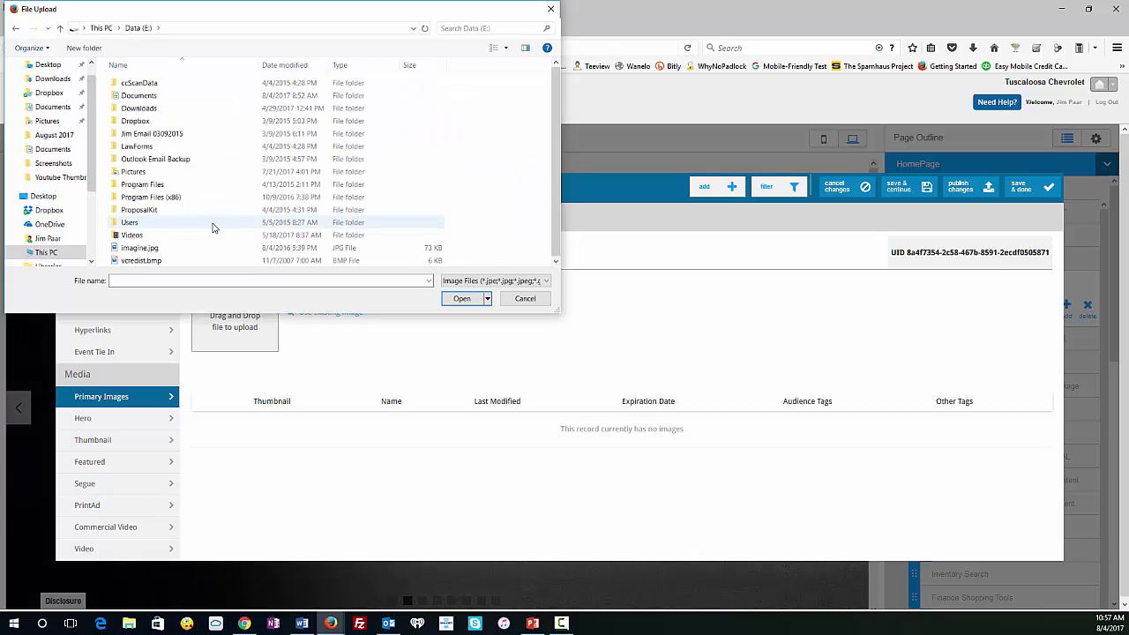
double_click(150, 171)
scroll(258, 218, "down", 20)
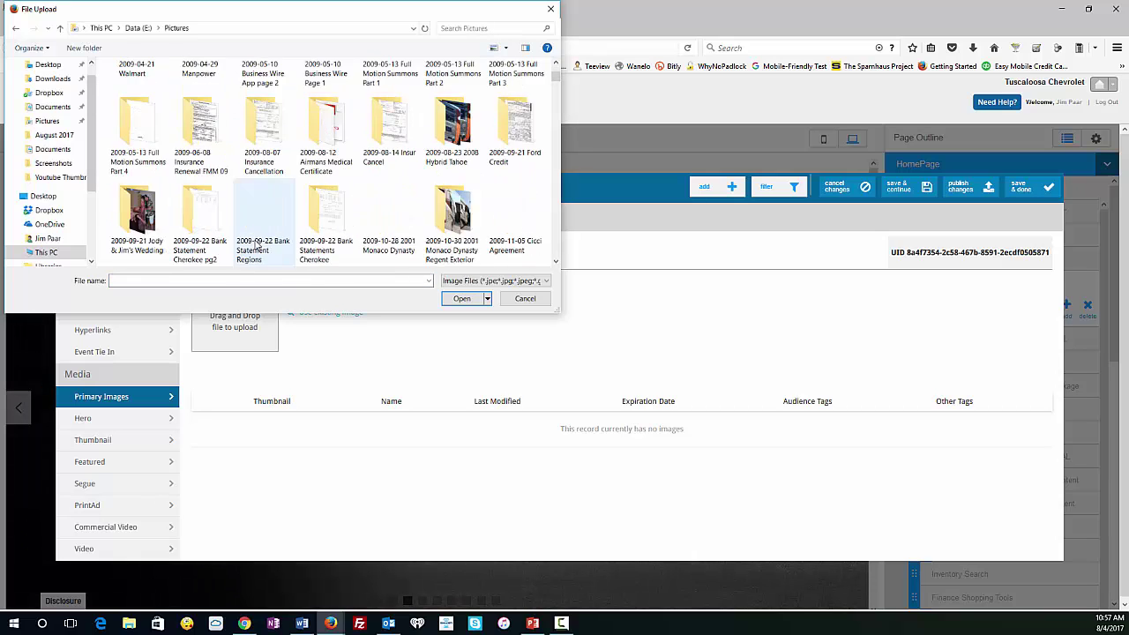
scroll(262, 250, "down", 15)
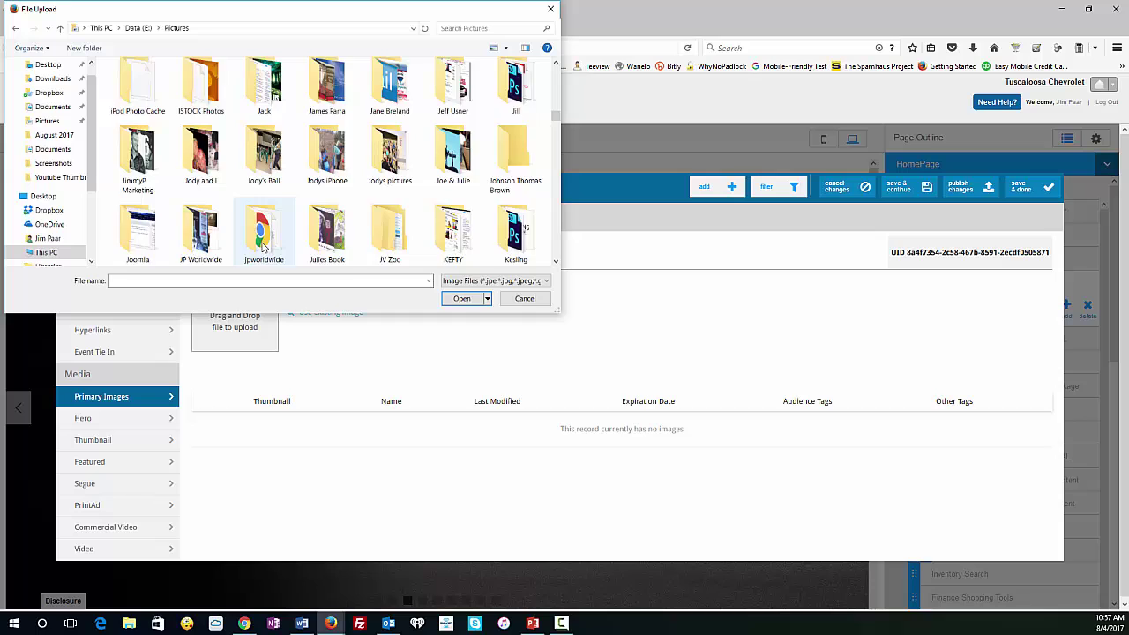
scroll(262, 251, "up", 10)
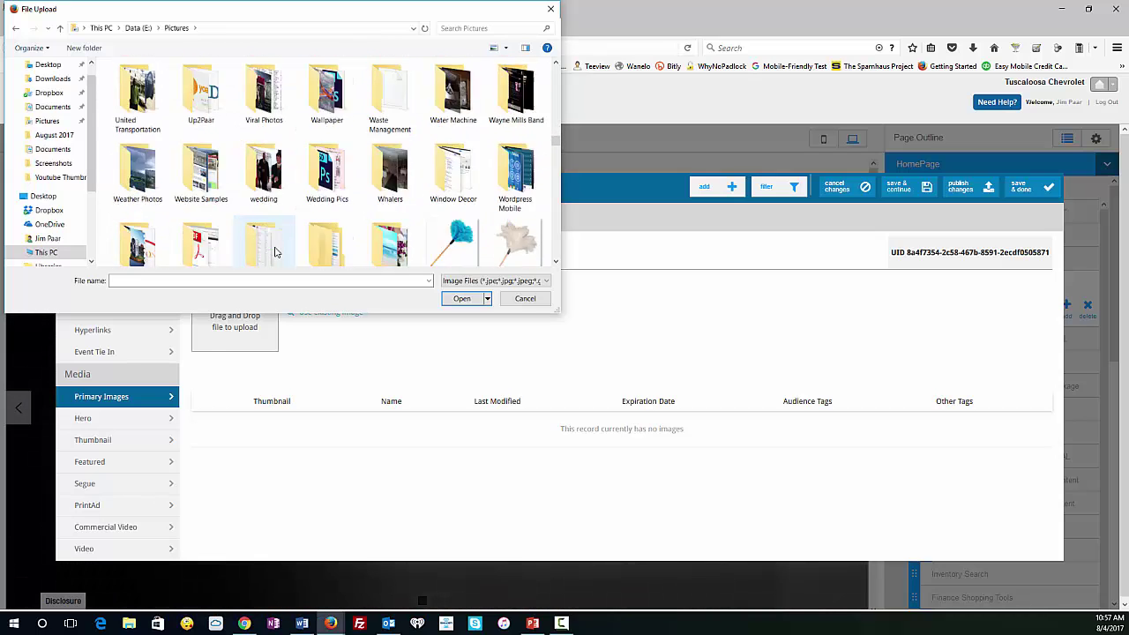
scroll(256, 256, "down", 1)
double_click(389, 225)
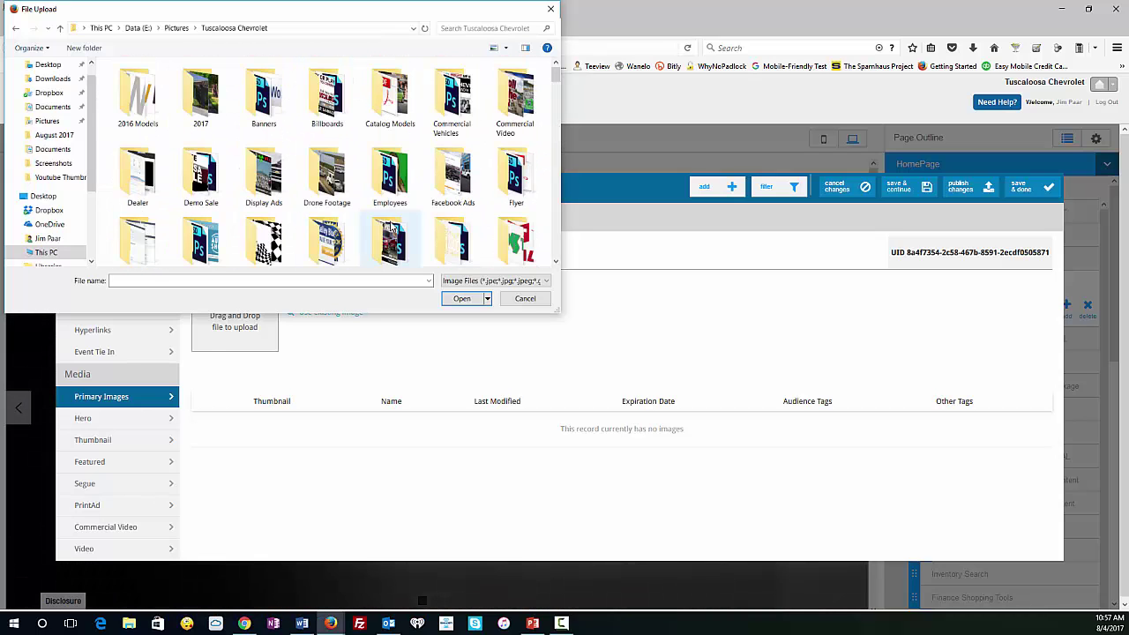
double_click(201, 238)
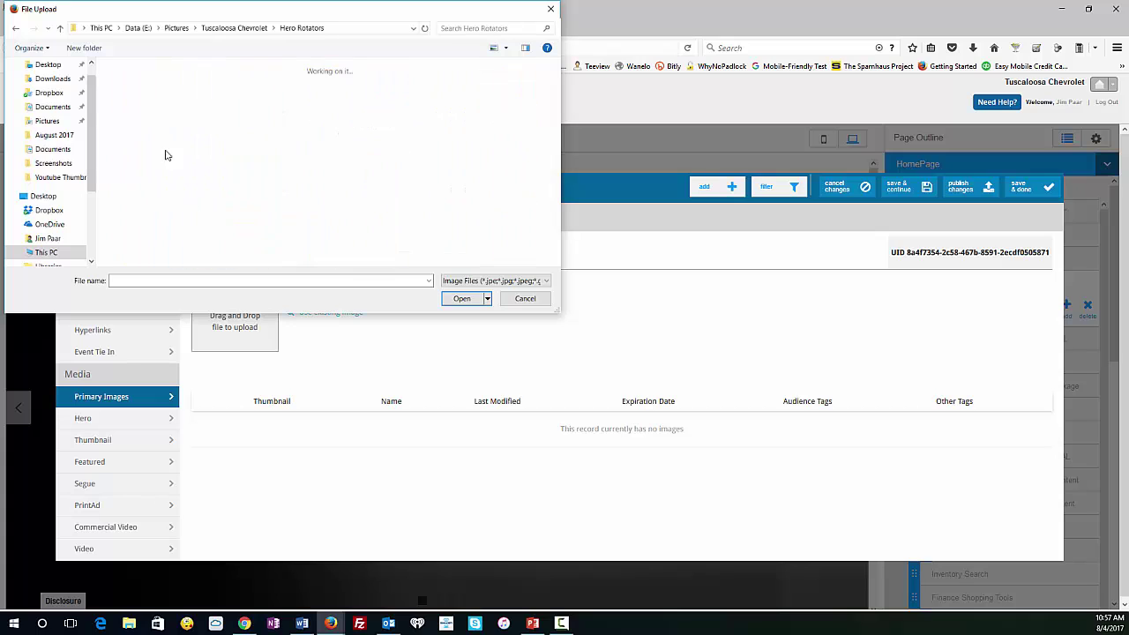
double_click(139, 102)
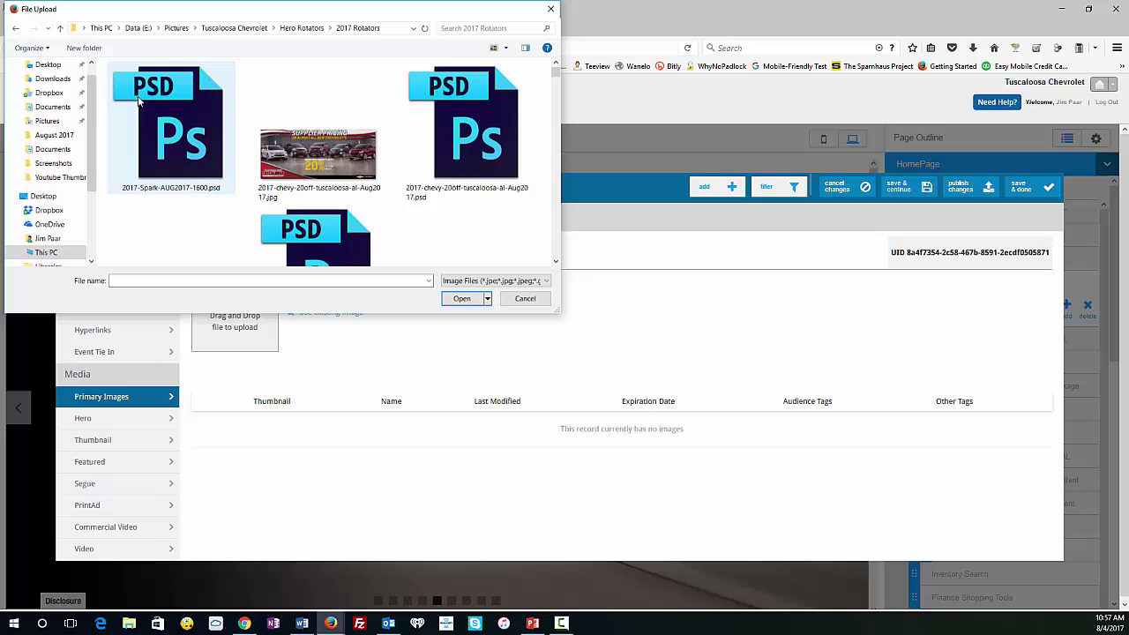
Step: Upload 2017-chevy-20off-tuscaloosa-al-Aug2017.jpg as the primary image and use the 21:9 shape
left_click(338, 159)
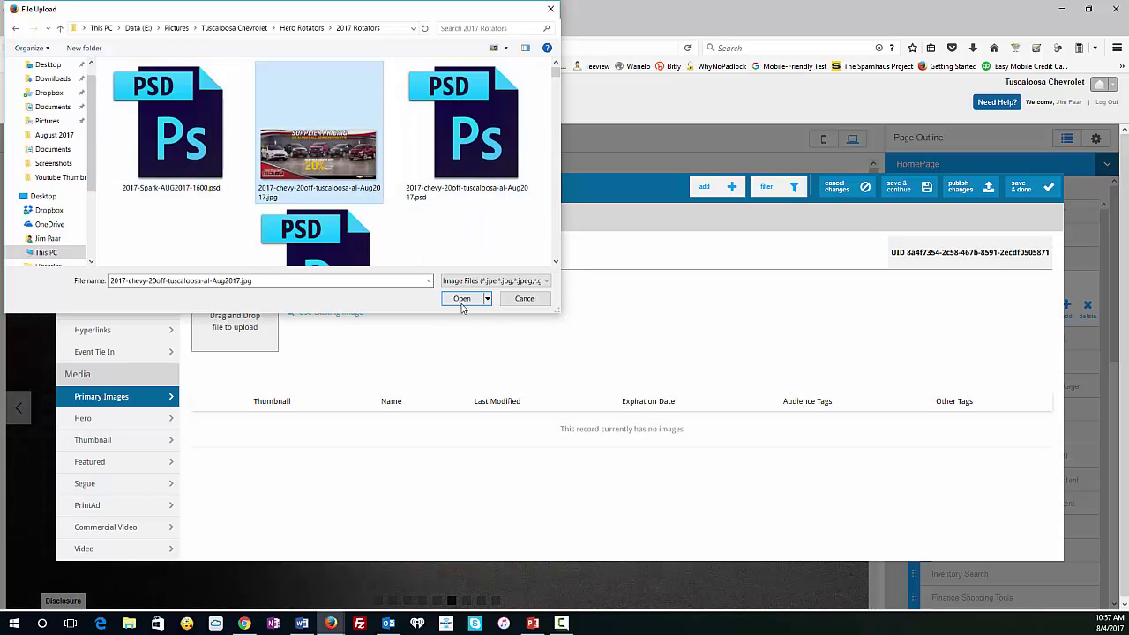
left_click(463, 304)
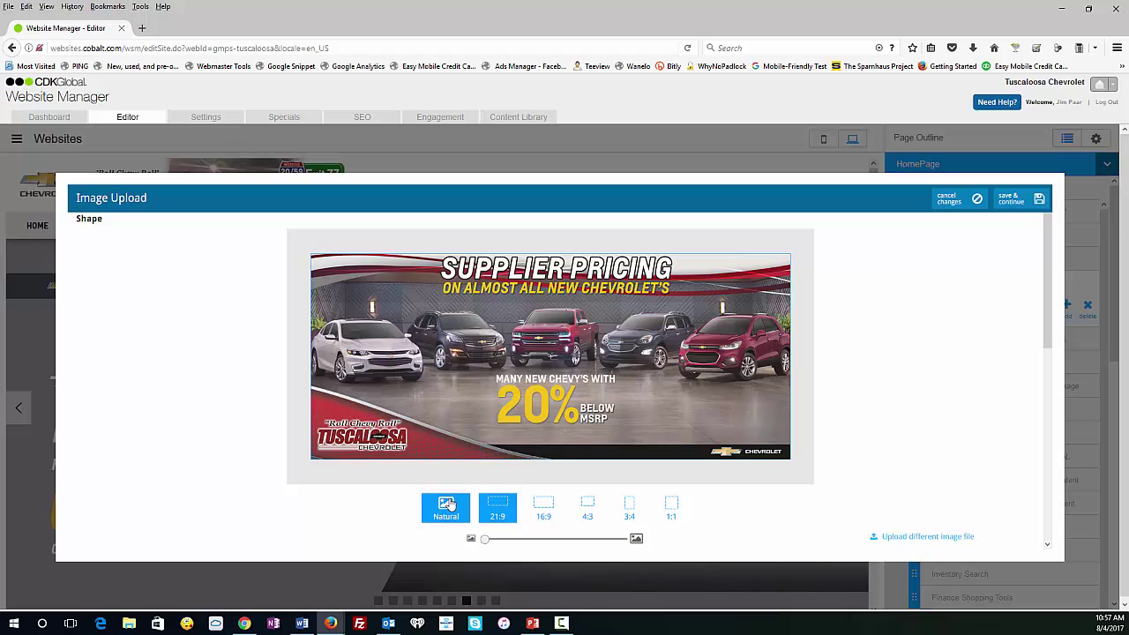
left_click(497, 507)
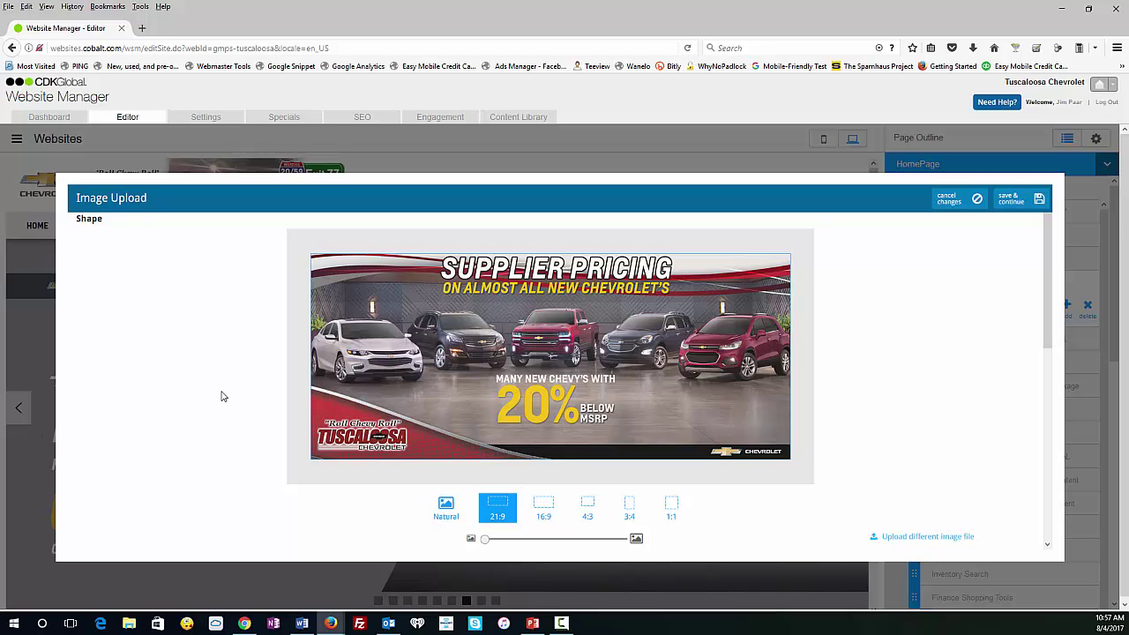
Step: Name the uploaded image Chevy Birmingham Supplier Pricing
scroll(223, 396, "down", 3)
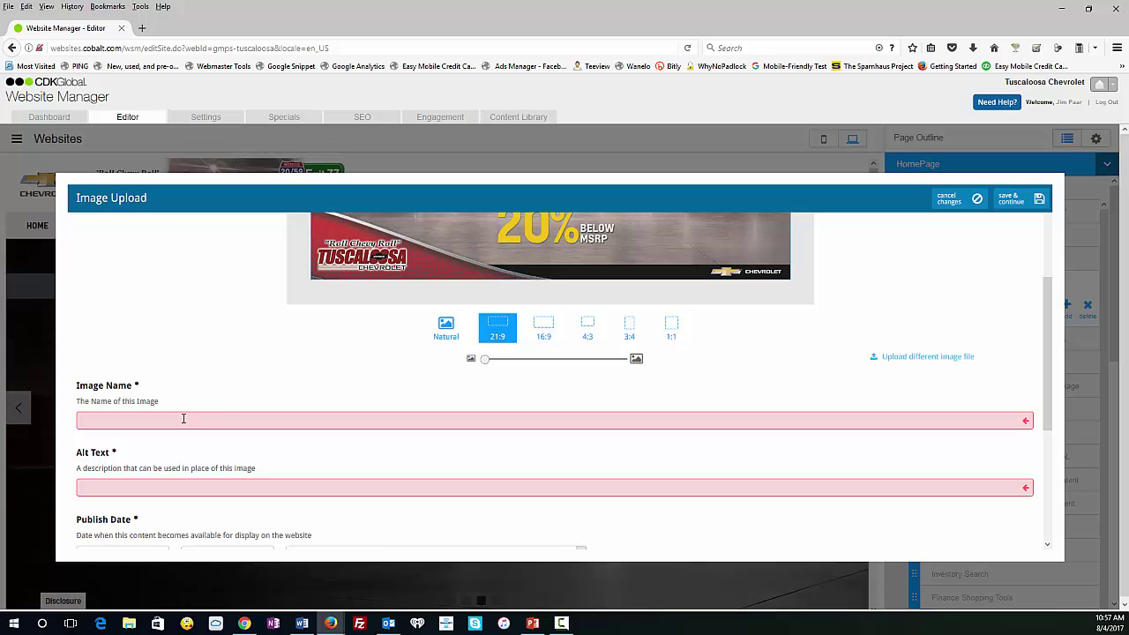
left_click(183, 418)
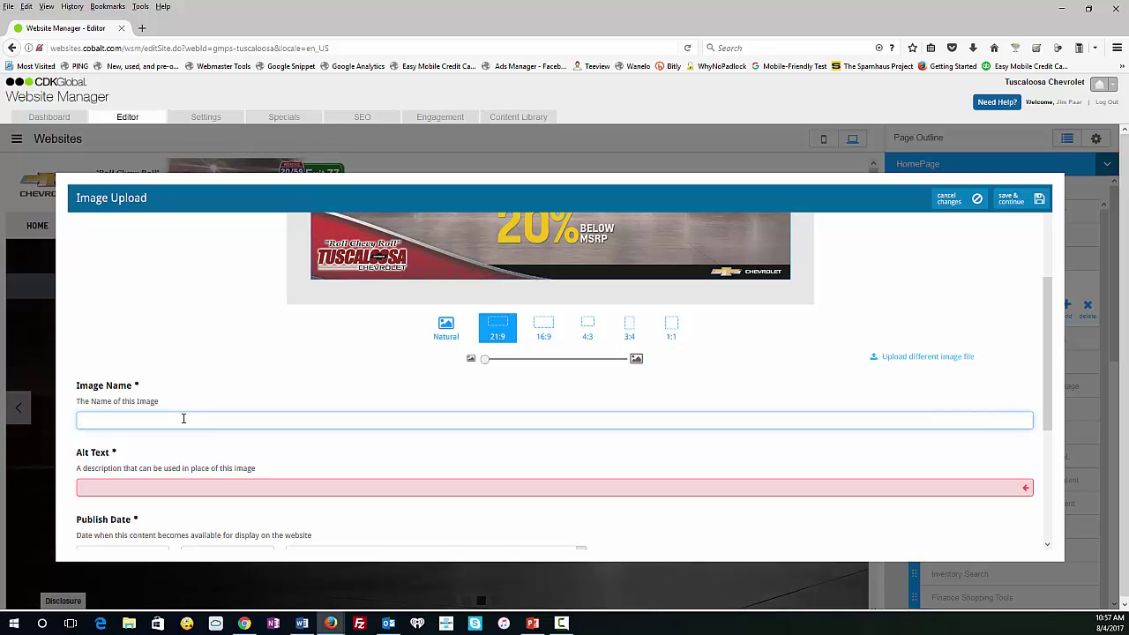
type("Chevy Su")
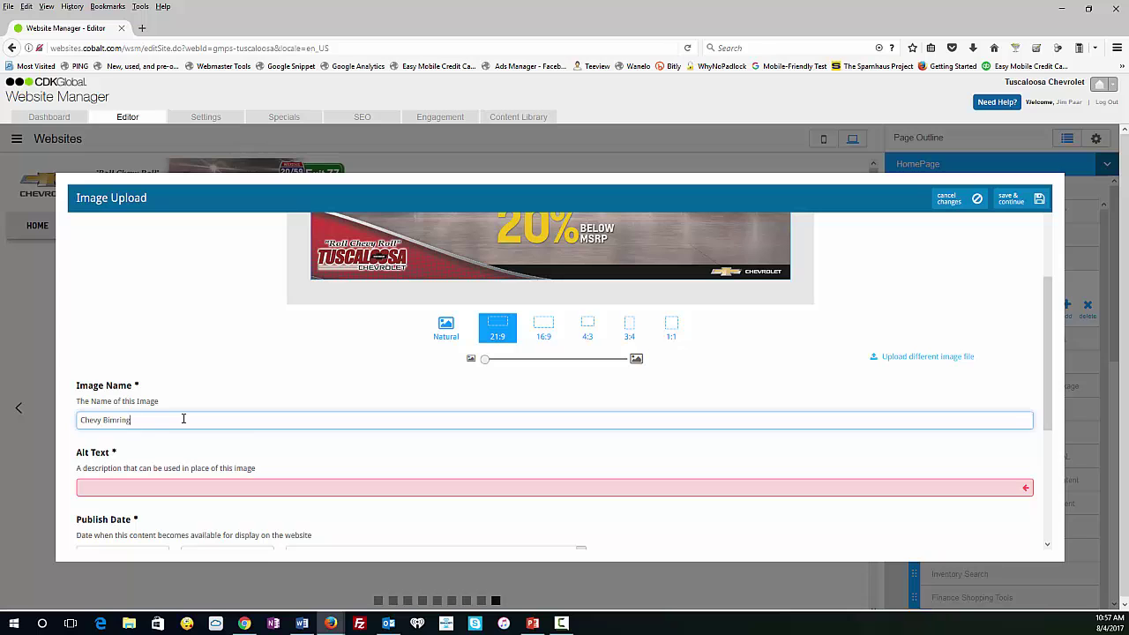
key("BackSpace")
key("BackSpace")
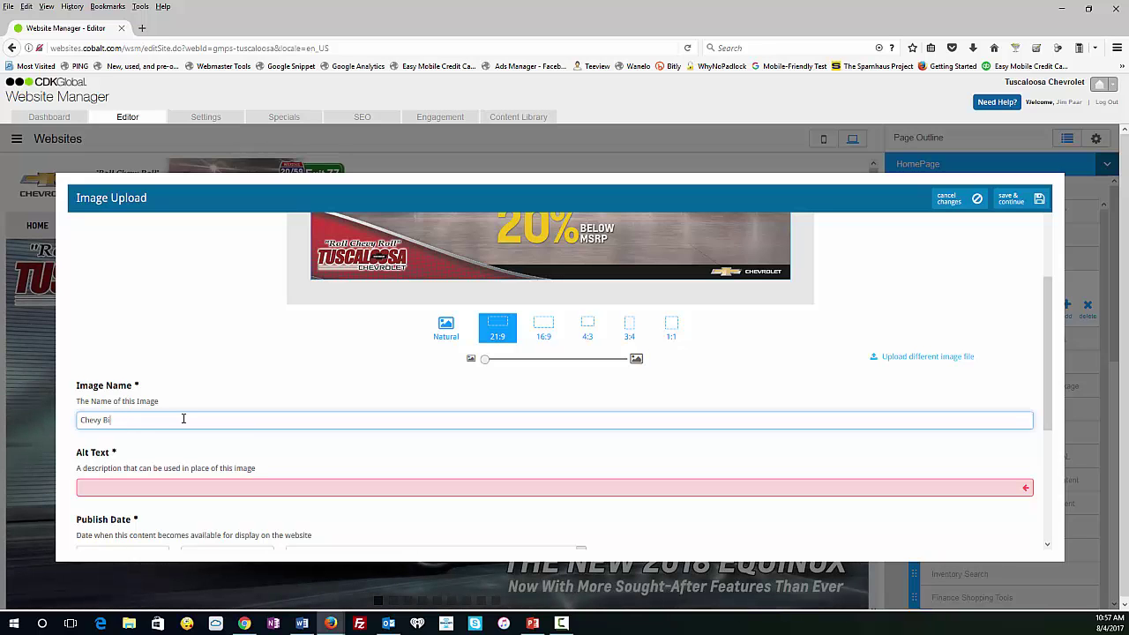
type("ingha")
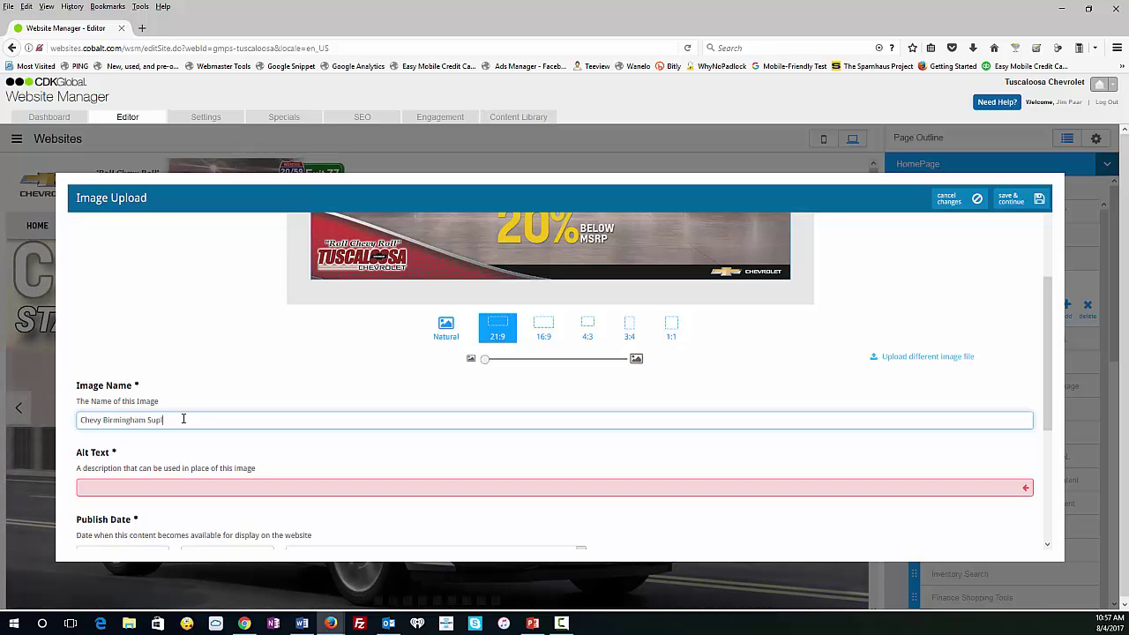
type("m Supplier Pricing")
Step: Copy the image name Chevy Birmingham Supplier Pricing into the image's alt text
left_click_drag(214, 420, 59, 413)
key("ctrl+c")
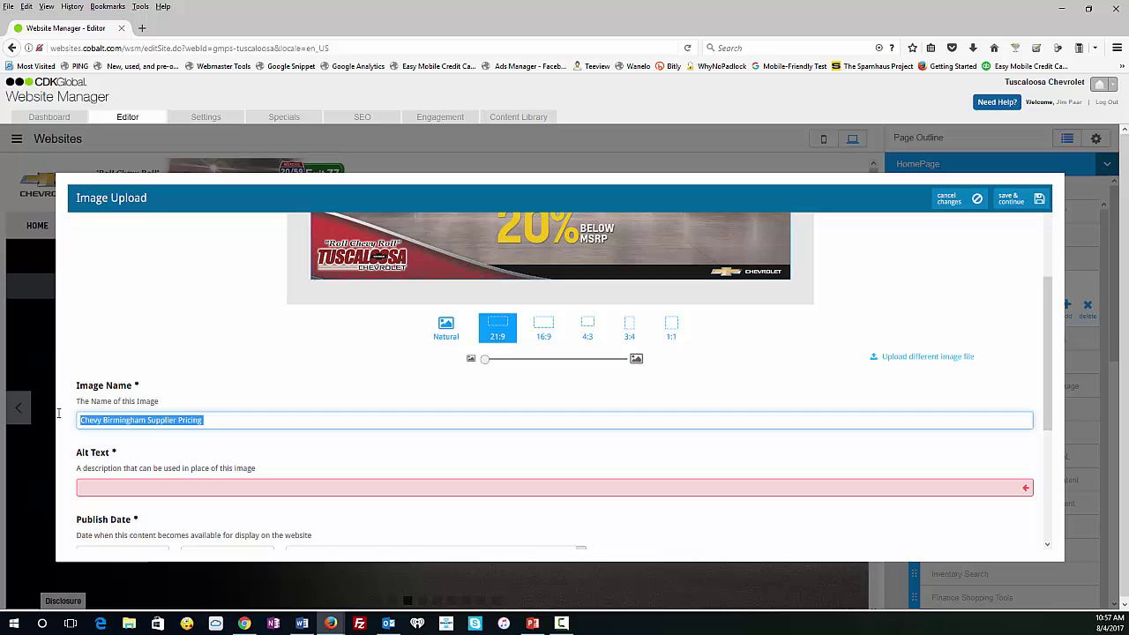
left_click(108, 485)
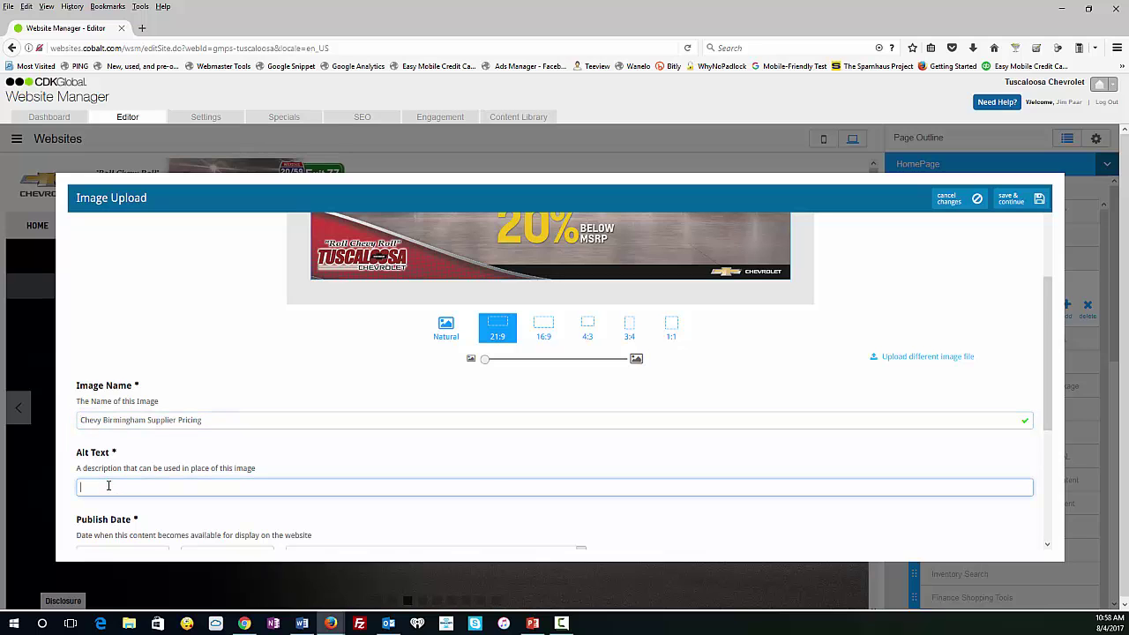
key("ctrl+v")
Step: Set the image's expiration date to 2017-08-31 by copying the publish date and changing the day
scroll(320, 439, "down", 3)
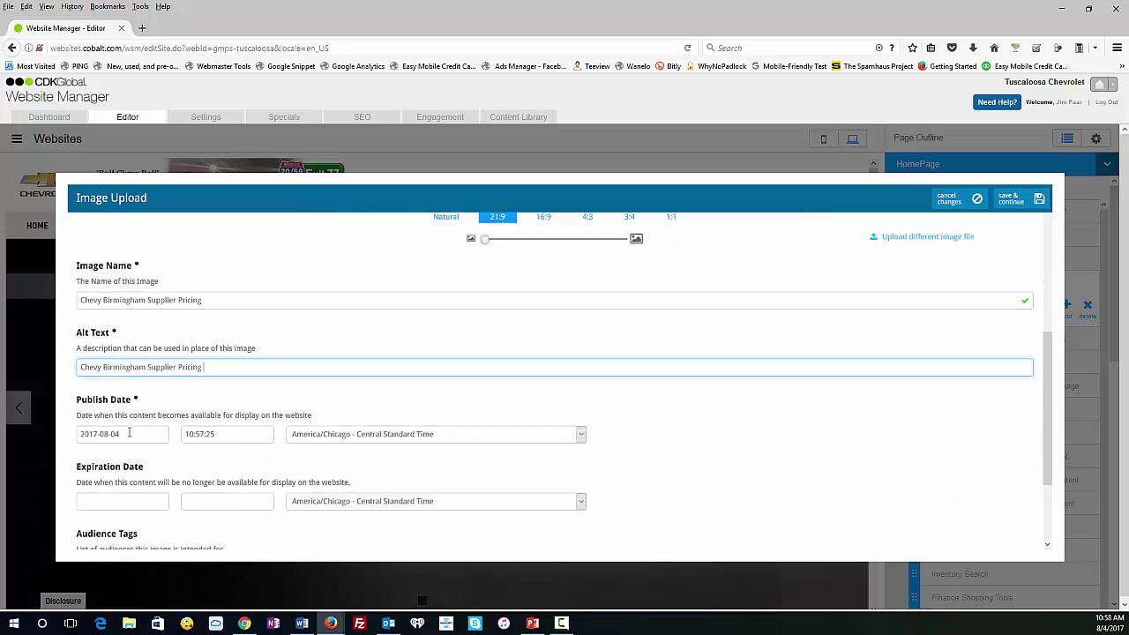
left_click(84, 433)
key("ctrl+c")
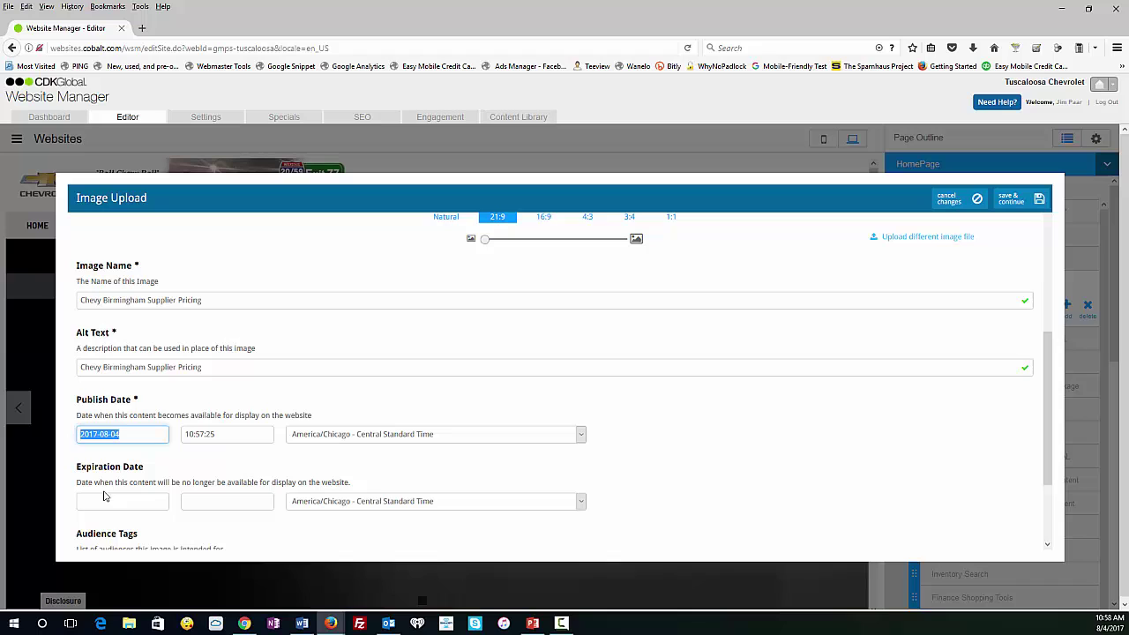
left_click(104, 499)
key("ctrl+v")
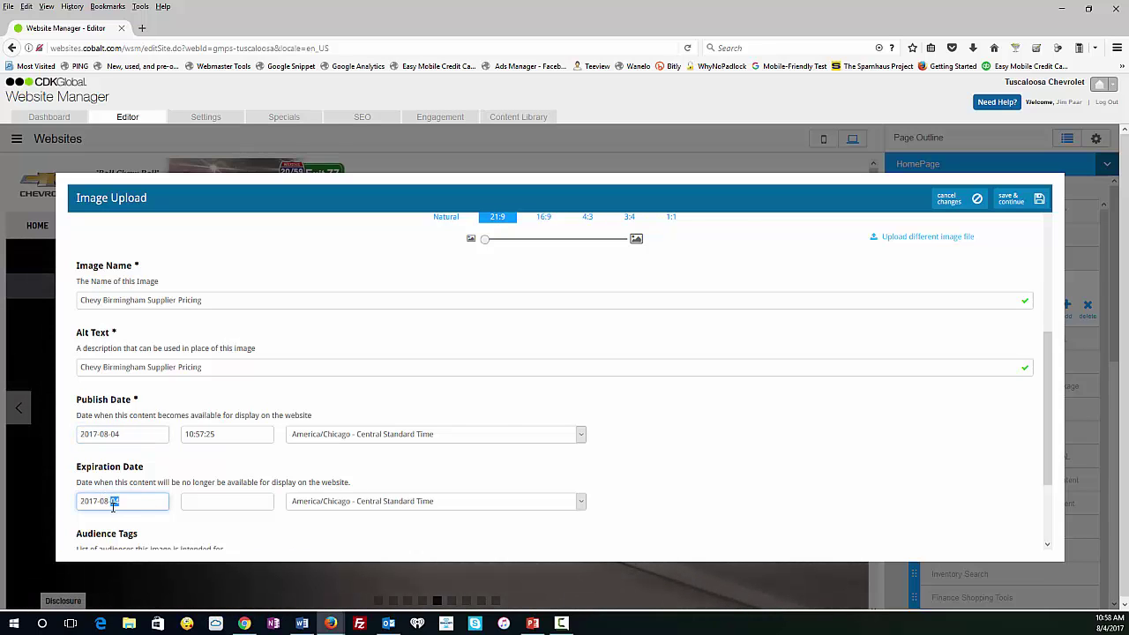
type("31")
Step: Copy the publish time into the image's expiration time and change it to 18:57:25
left_click(234, 433)
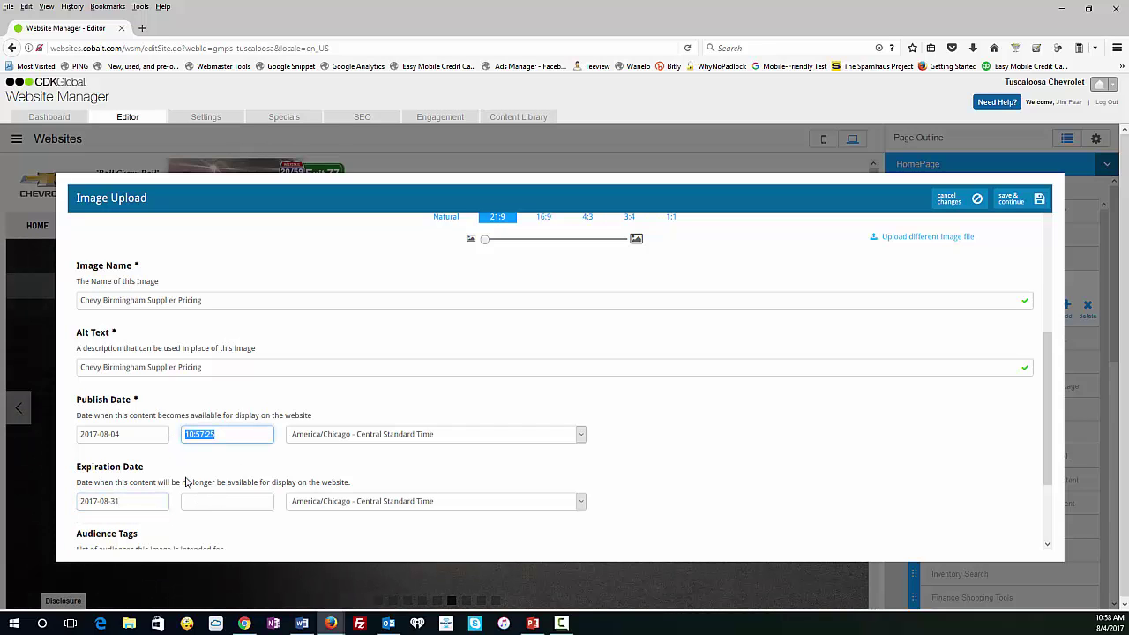
key("ctrl+c")
left_click(200, 500)
key("ctrl+v")
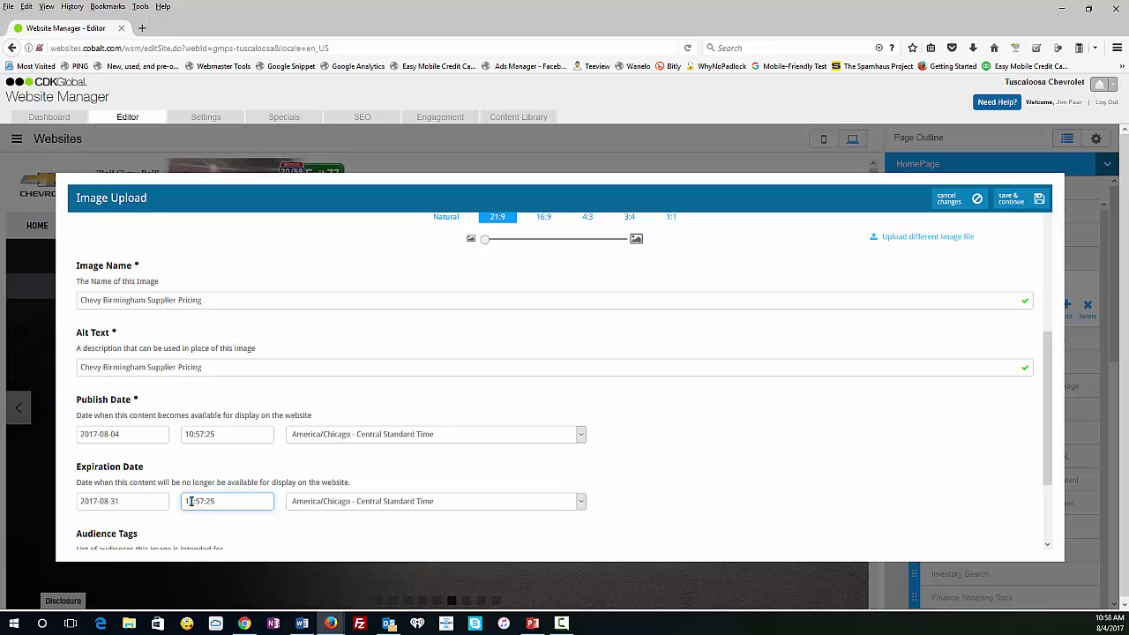
type("8")
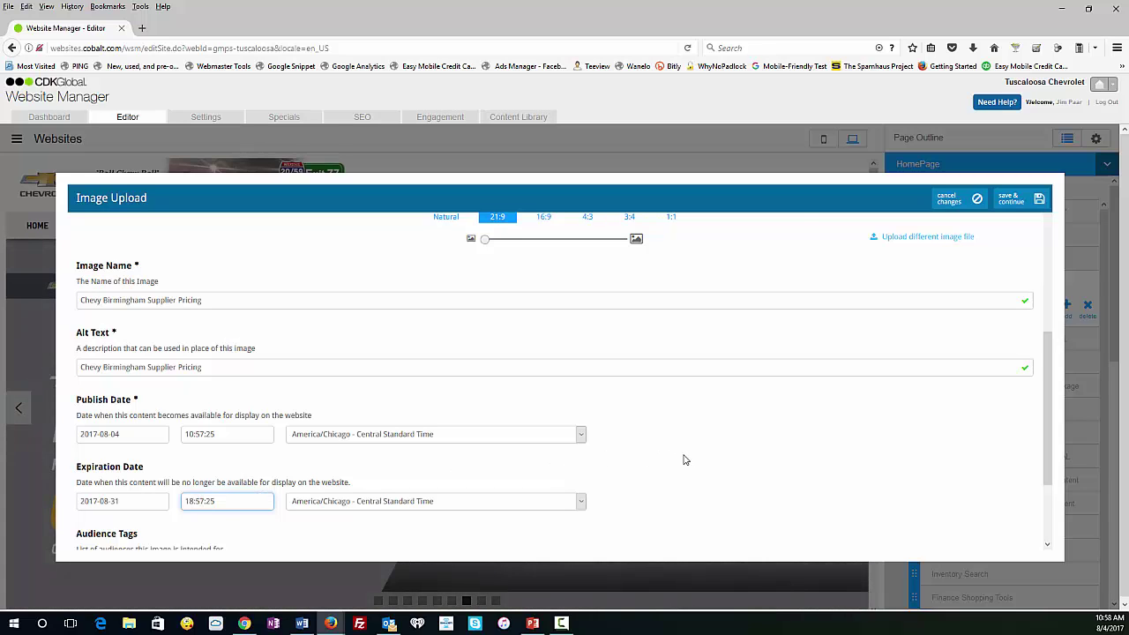
left_click(686, 460)
Step: Review and save the uploaded image's details, and publish the Chevrolet Supplier Pricing record
scroll(688, 460, "down", 2)
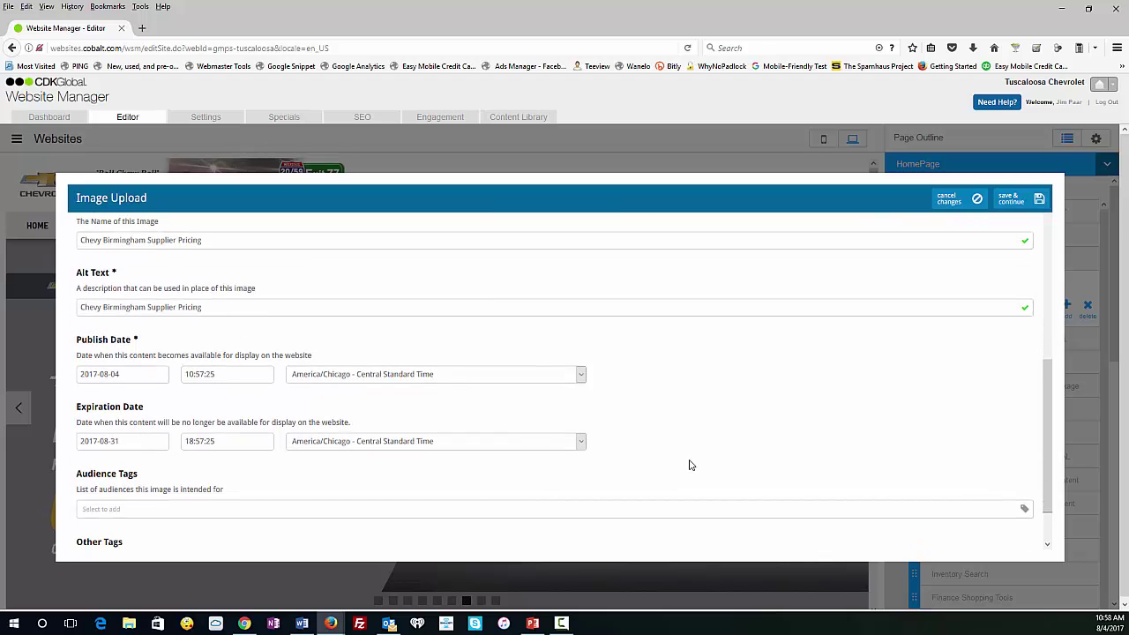
scroll(689, 465, "down", 2)
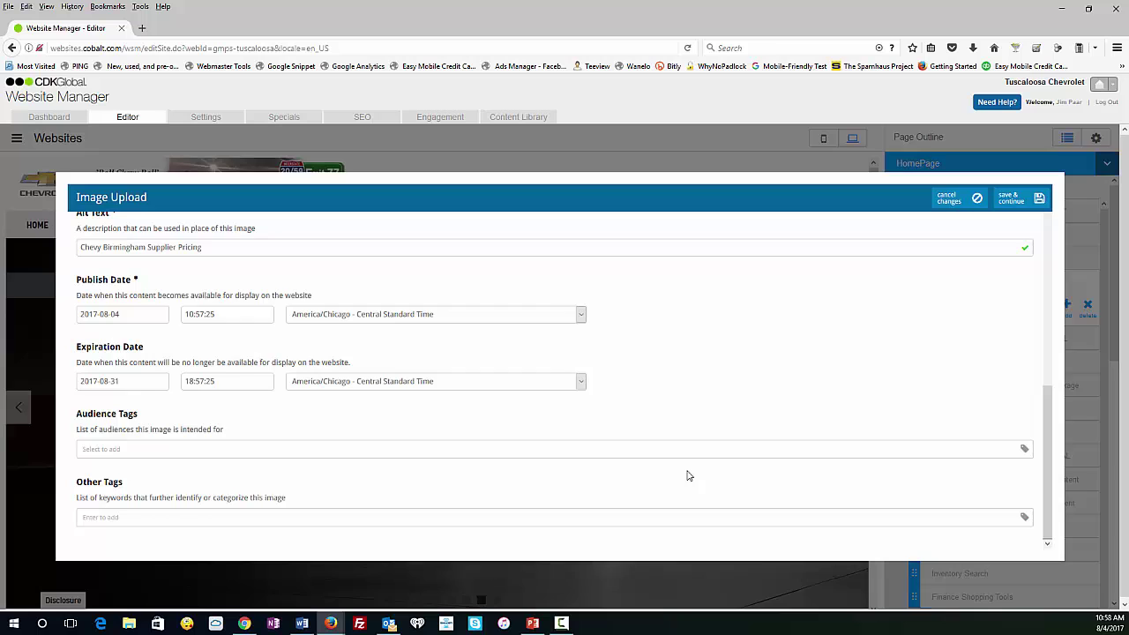
scroll(686, 476, "up", 6)
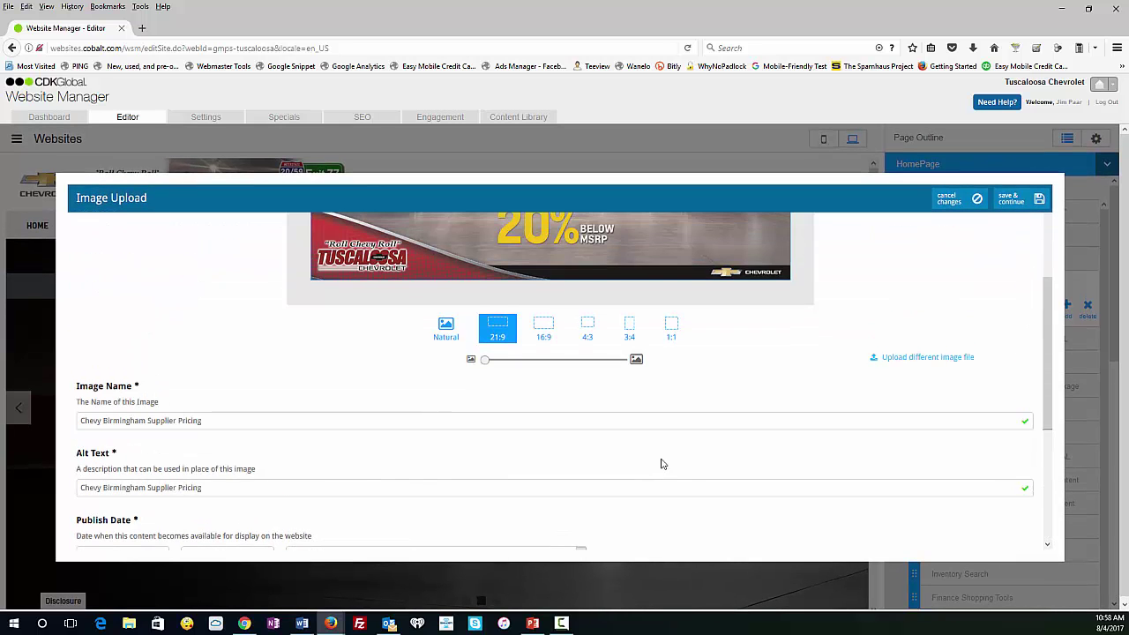
scroll(966, 264, "up", 4)
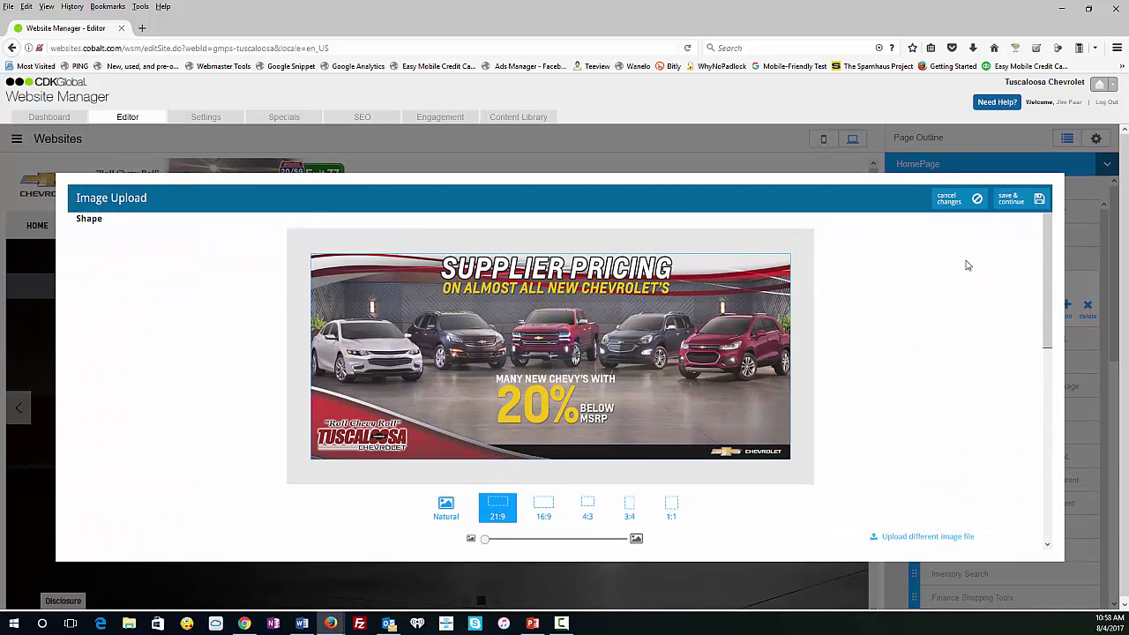
left_click(1017, 203)
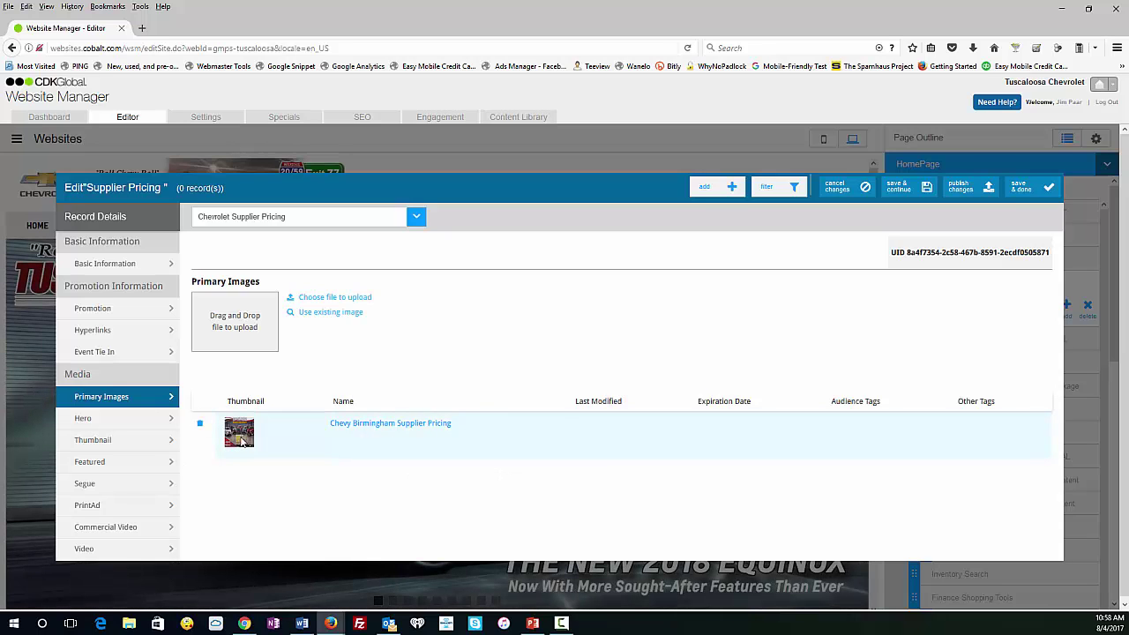
left_click(962, 192)
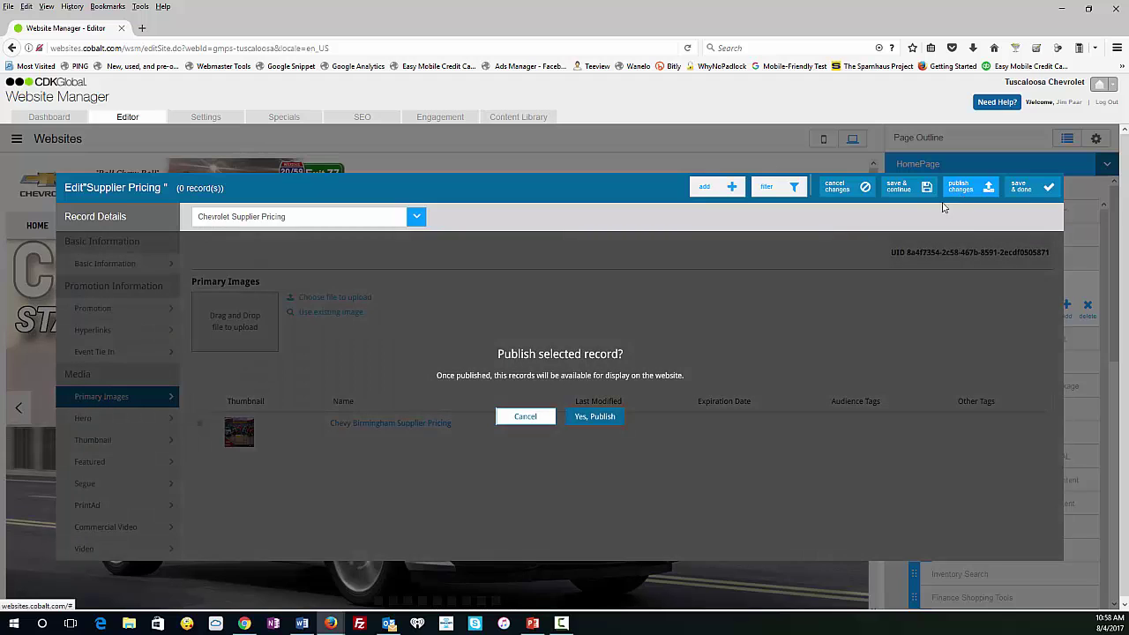
left_click(597, 422)
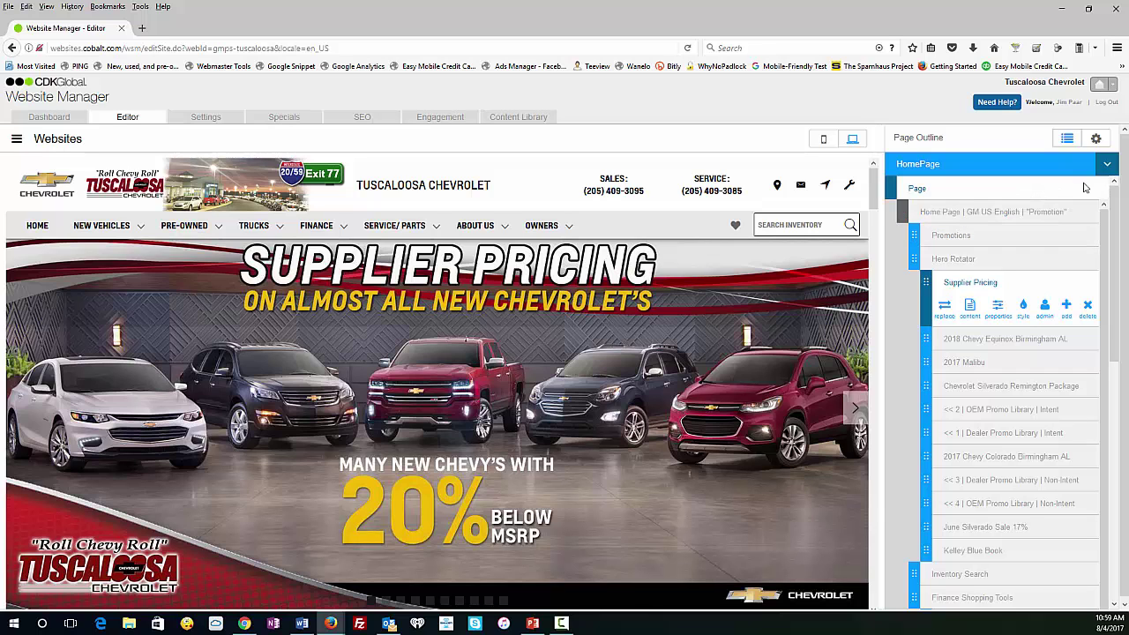
Step: Publish the current website to live and confirm replacing the existing live site
left_click(1096, 139)
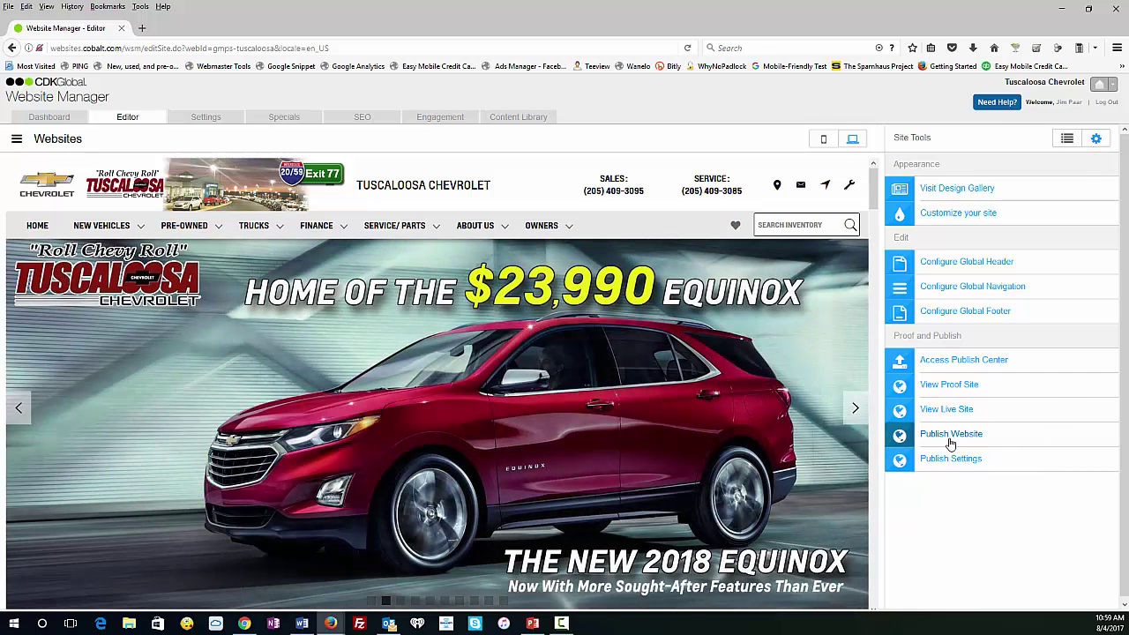
left_click(950, 441)
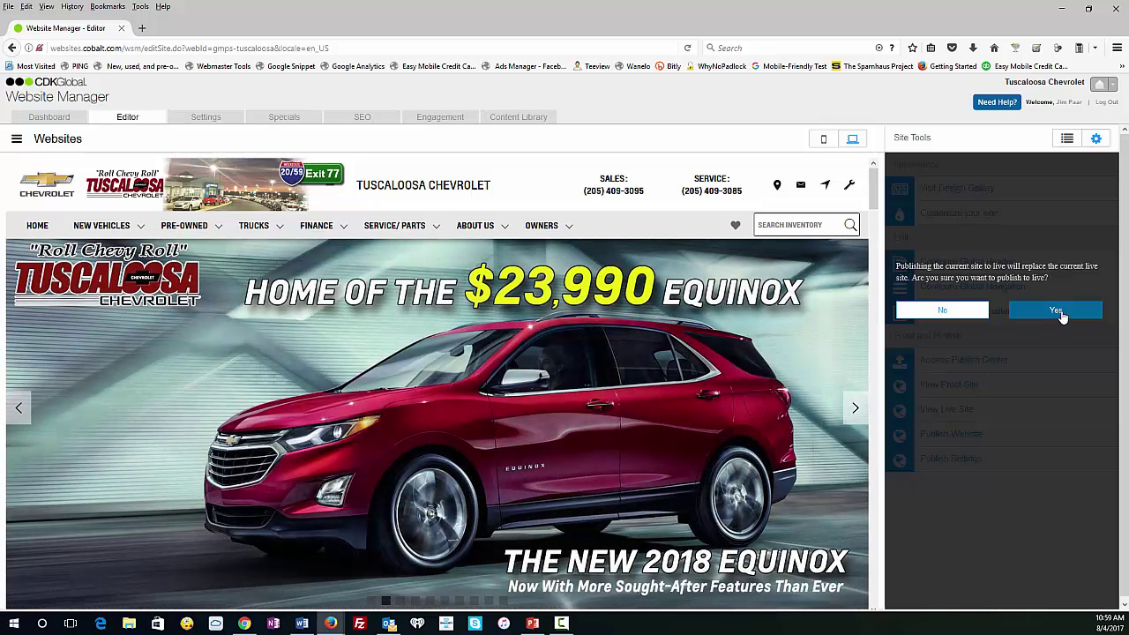
left_click(1058, 314)
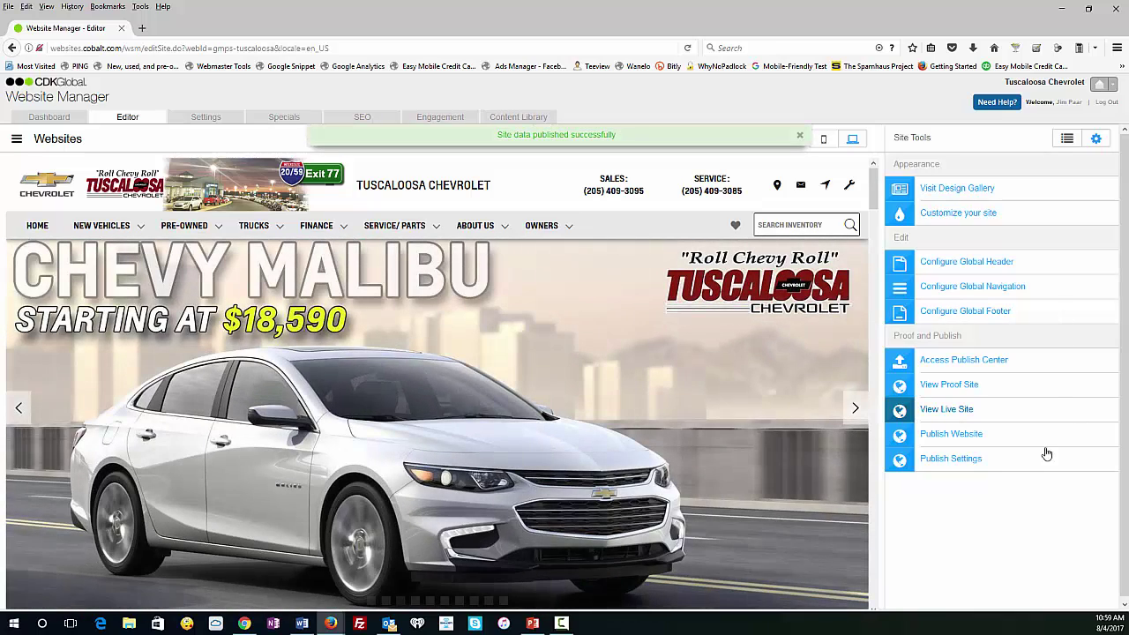
left_click(959, 435)
left_click(1057, 312)
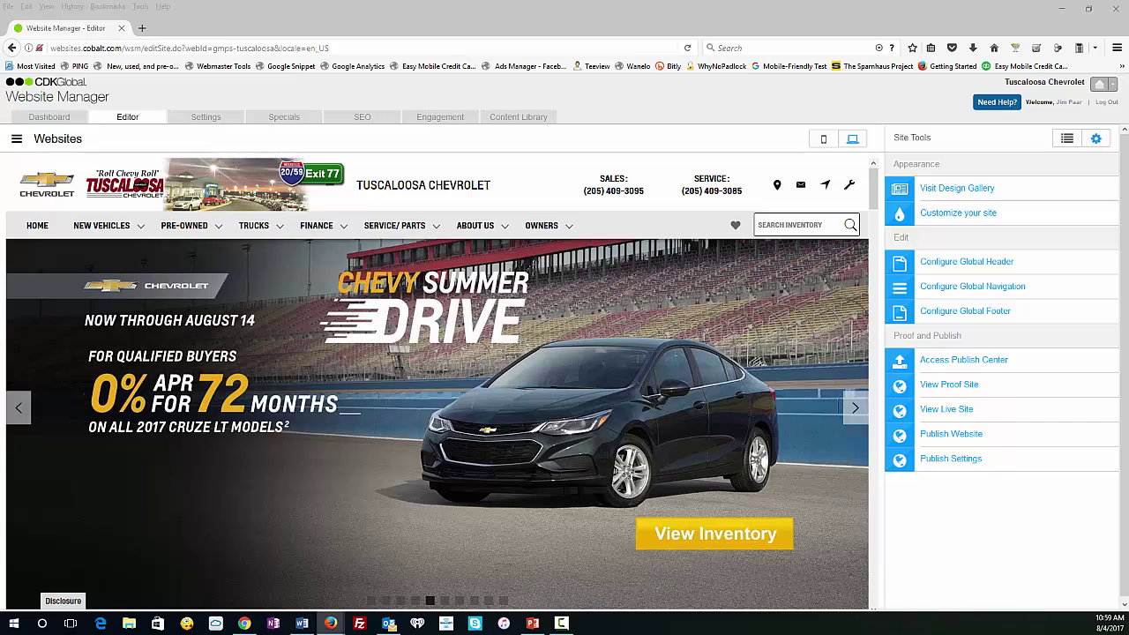
left_click(142, 28)
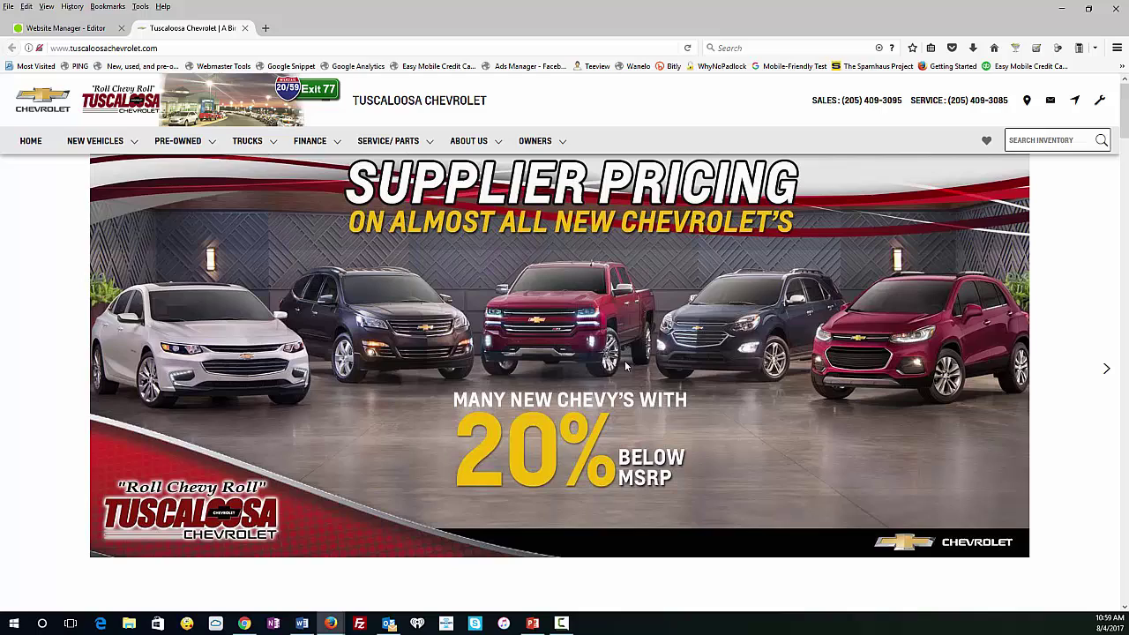
scroll(431, 381, "down", 3)
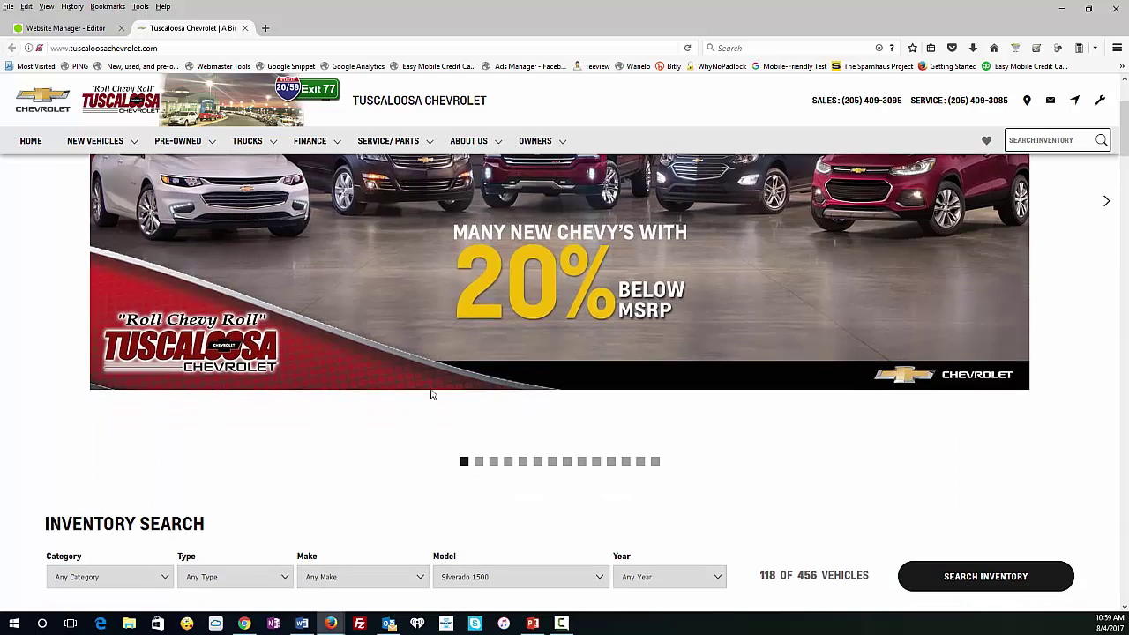
scroll(435, 394, "up", 3)
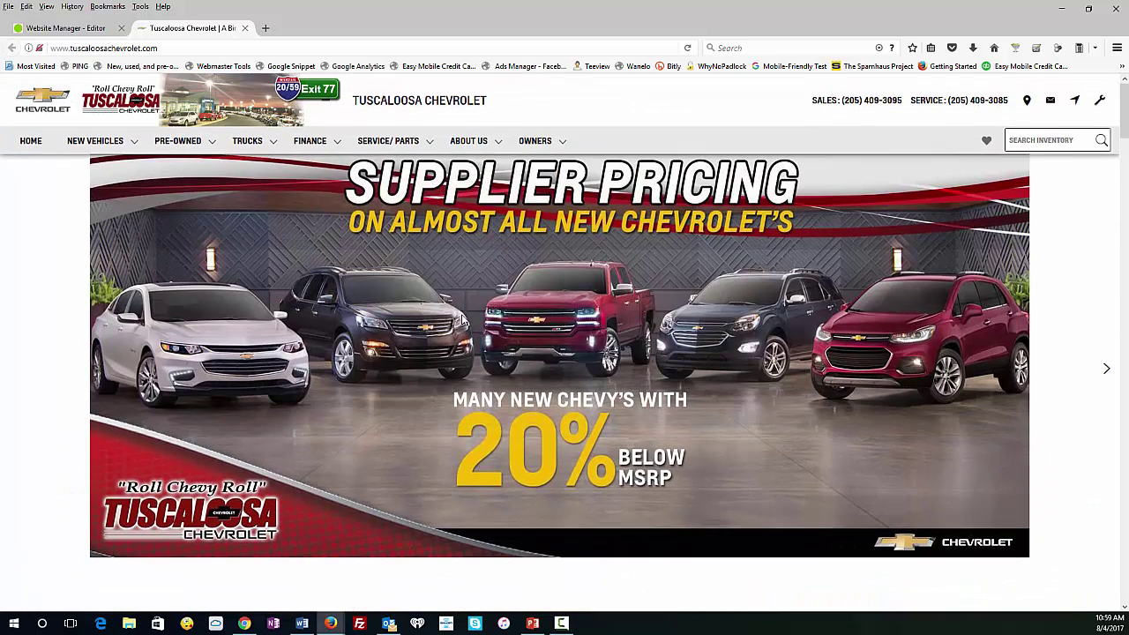